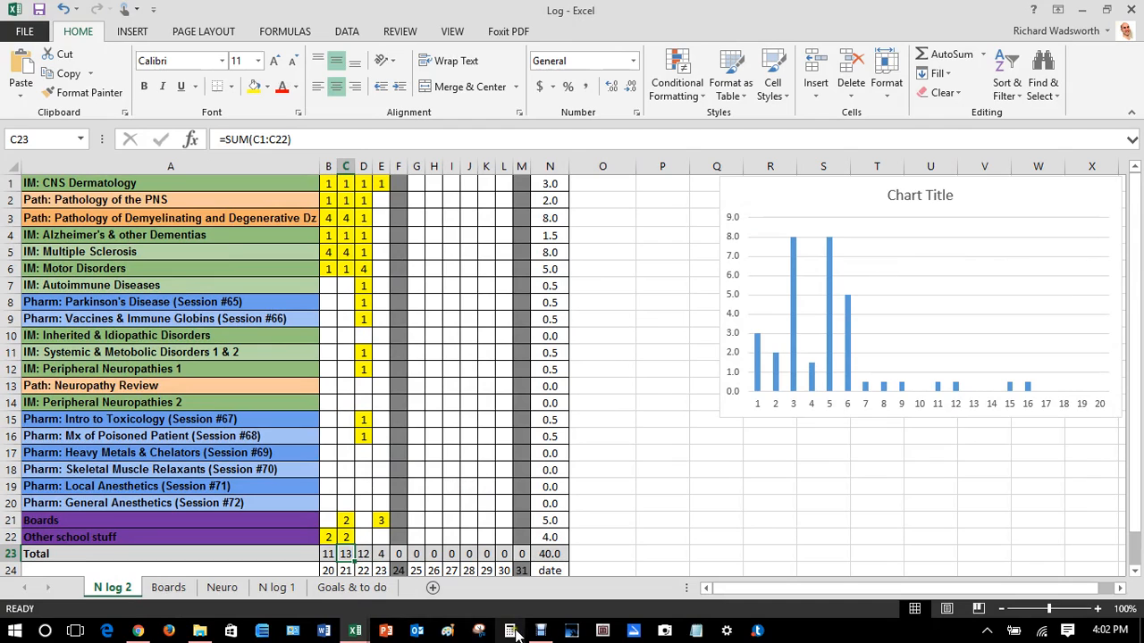
Switch to the blank Book1 workbook, widen column A, and enter "lecture 1" in A1 and "Lecture 2" in A2
mouse_move(360, 635)
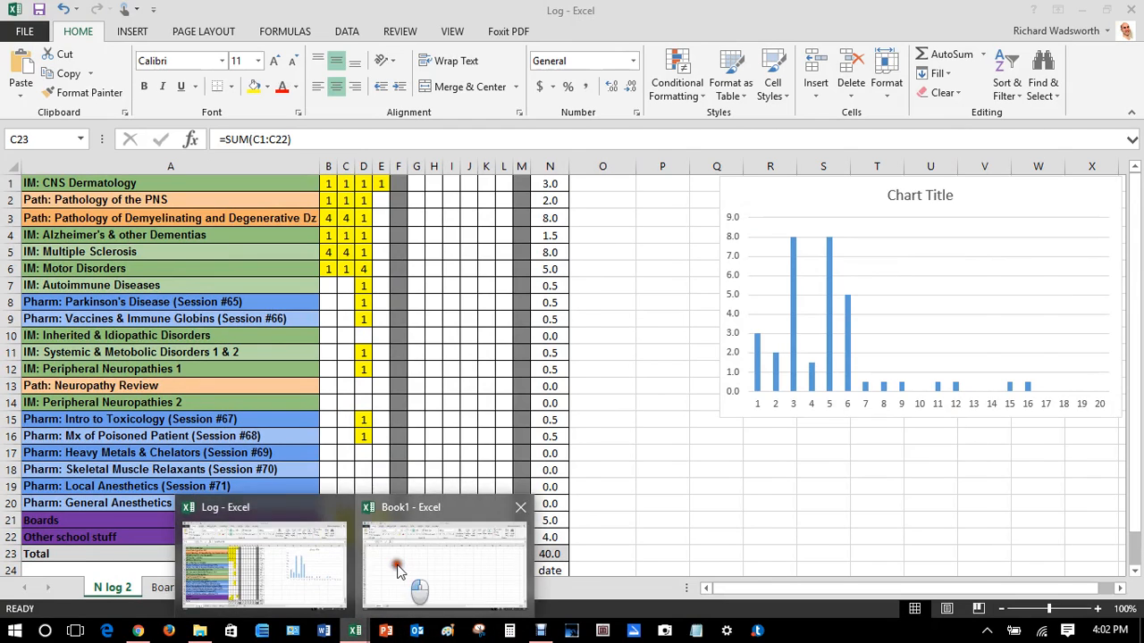
left_click(444, 562)
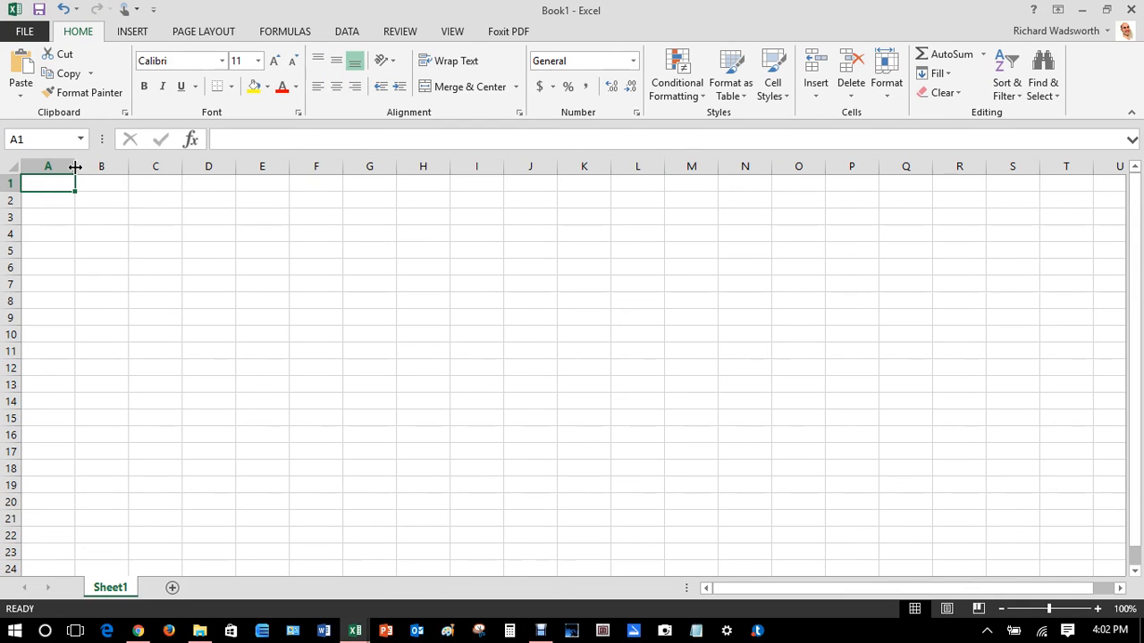
left_click_drag(81, 169, 164, 170)
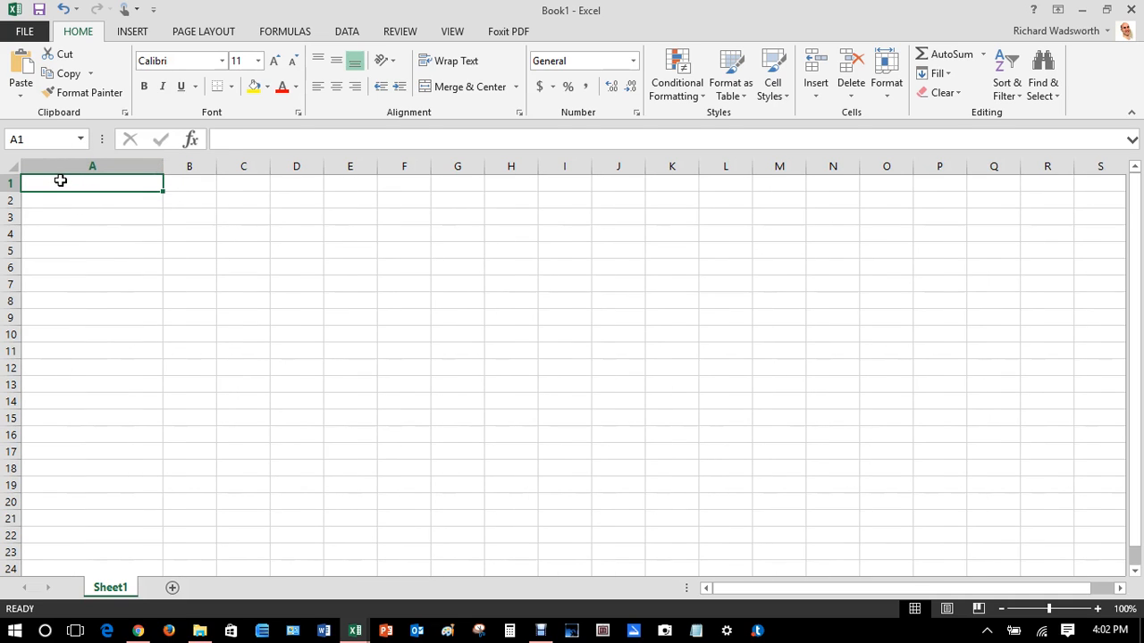
type("lecture 1")
key("Return")
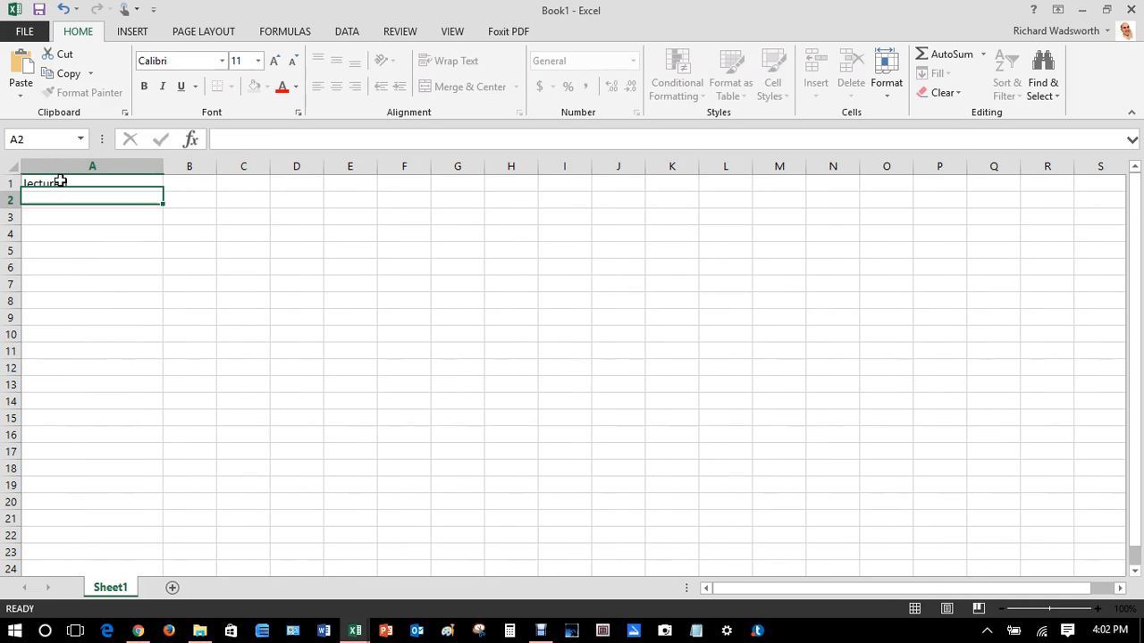
type("Lecture ")
type("2")
key("Return")
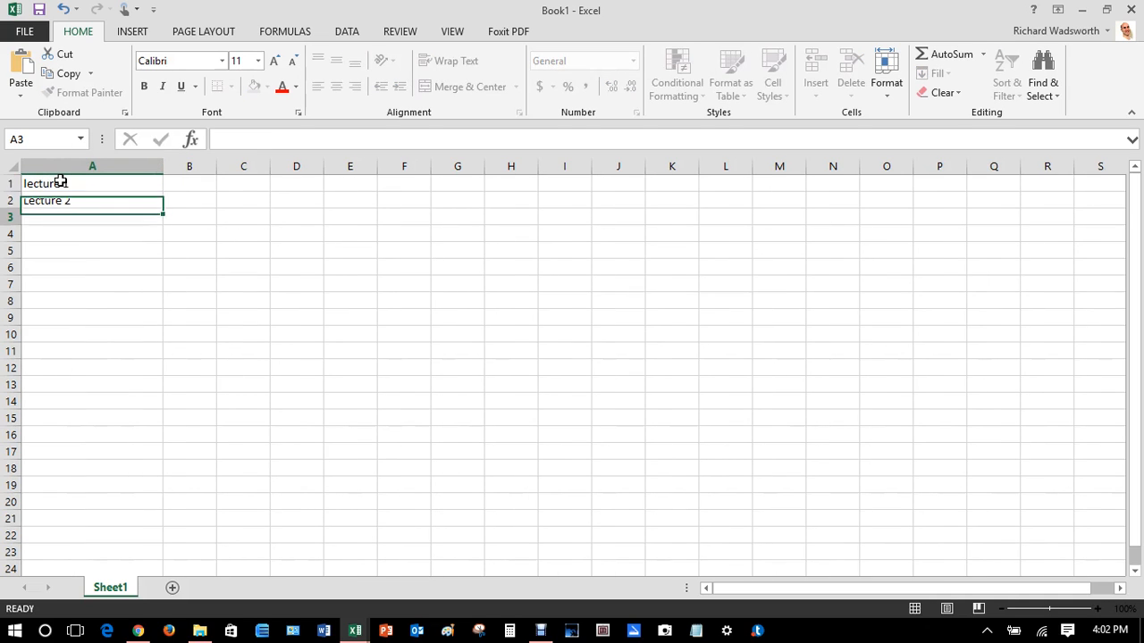
Extend the lecture series from A1:A2 down to lecture 10 in A10 and autofit column A to its text
left_click_drag(60, 181, 77, 209)
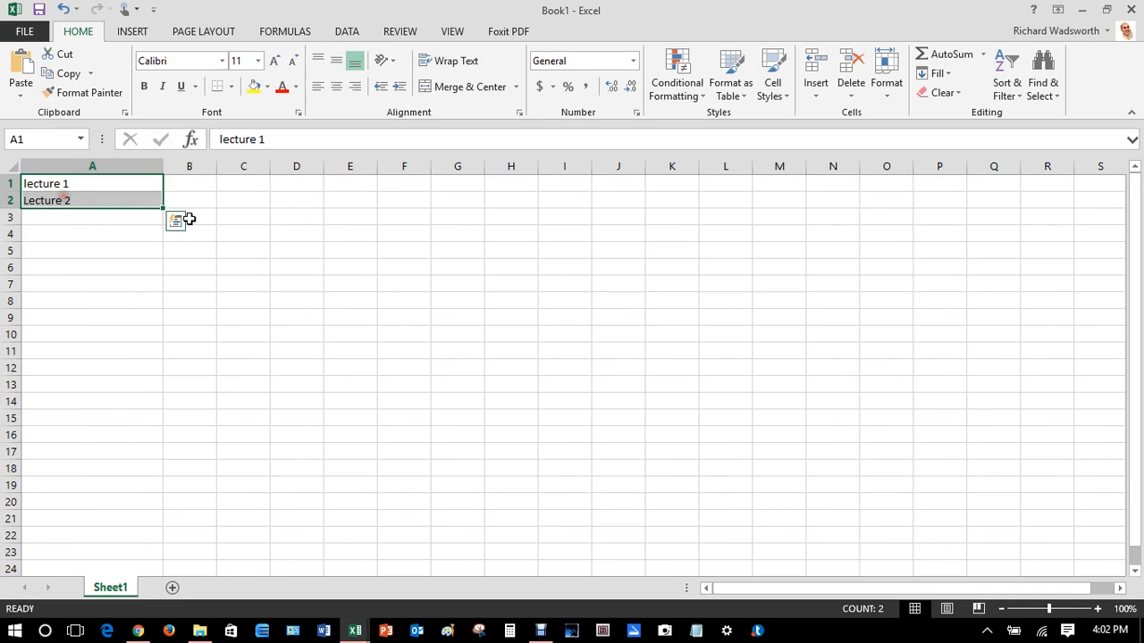
left_click_drag(167, 209, 145, 341)
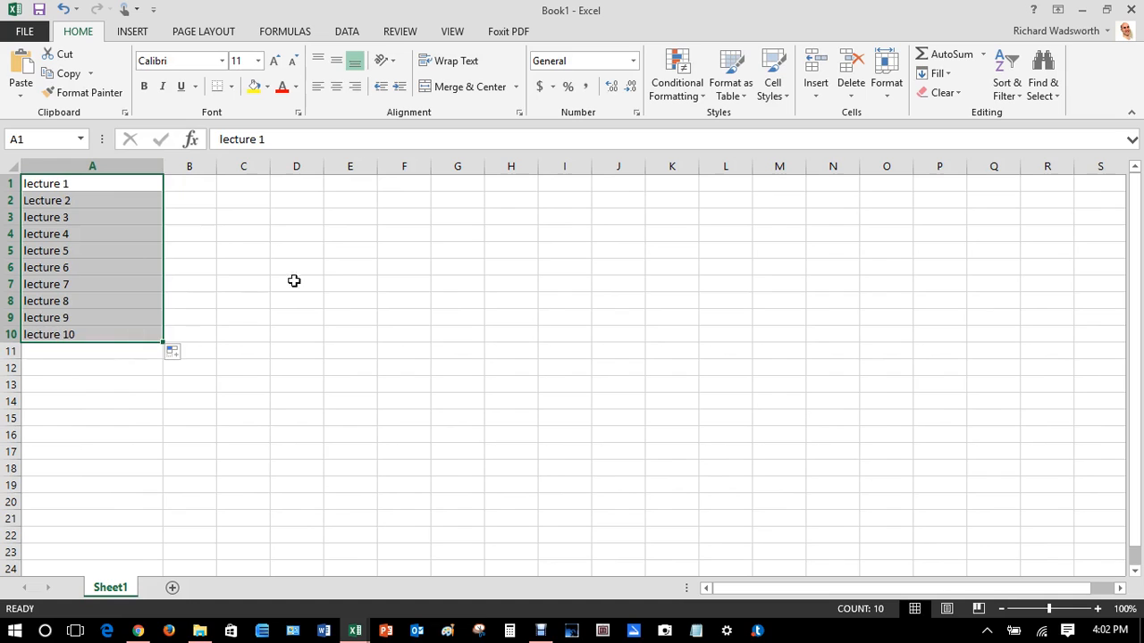
double_click(163, 166)
left_click(175, 246)
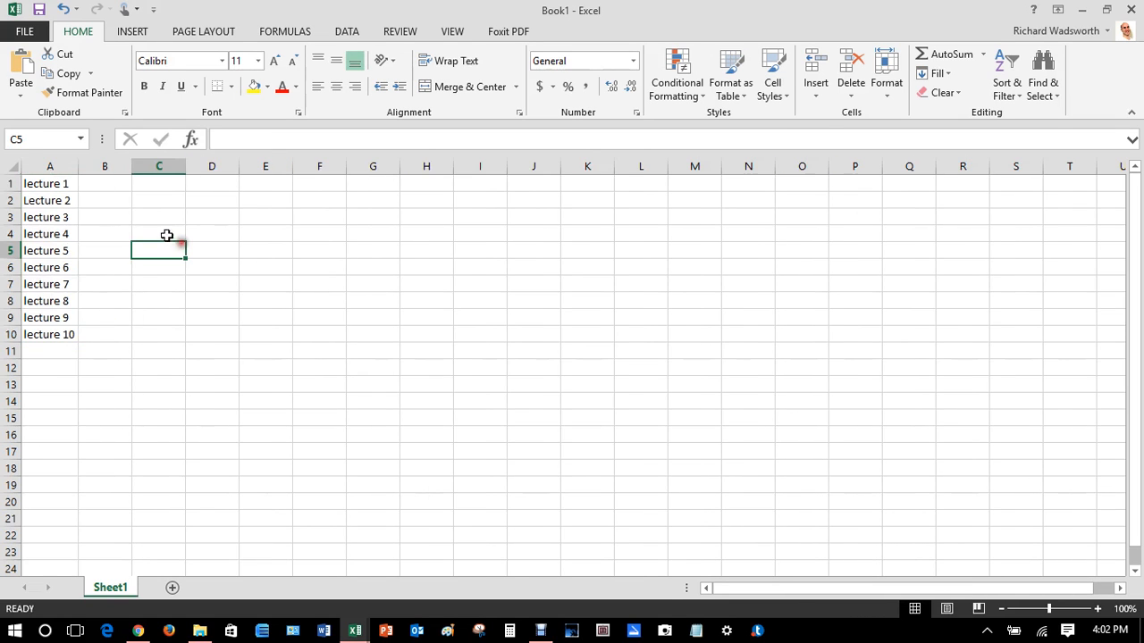
Enter the day numbers 1 through 10 across row 11, from B11 to K11
left_click(353, 632)
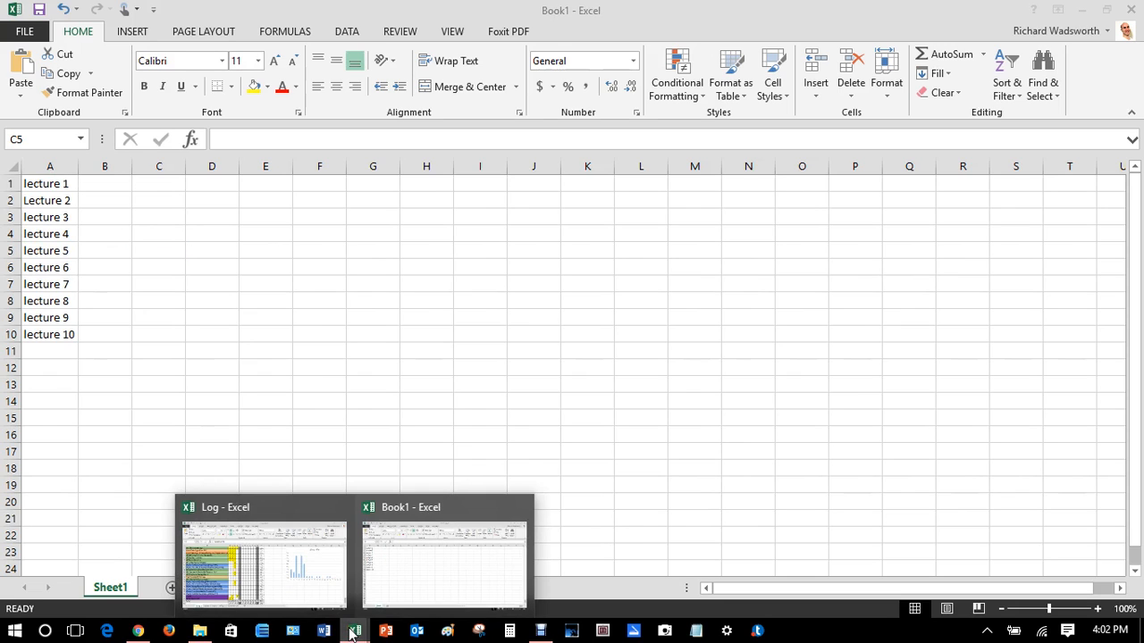
left_click(101, 350)
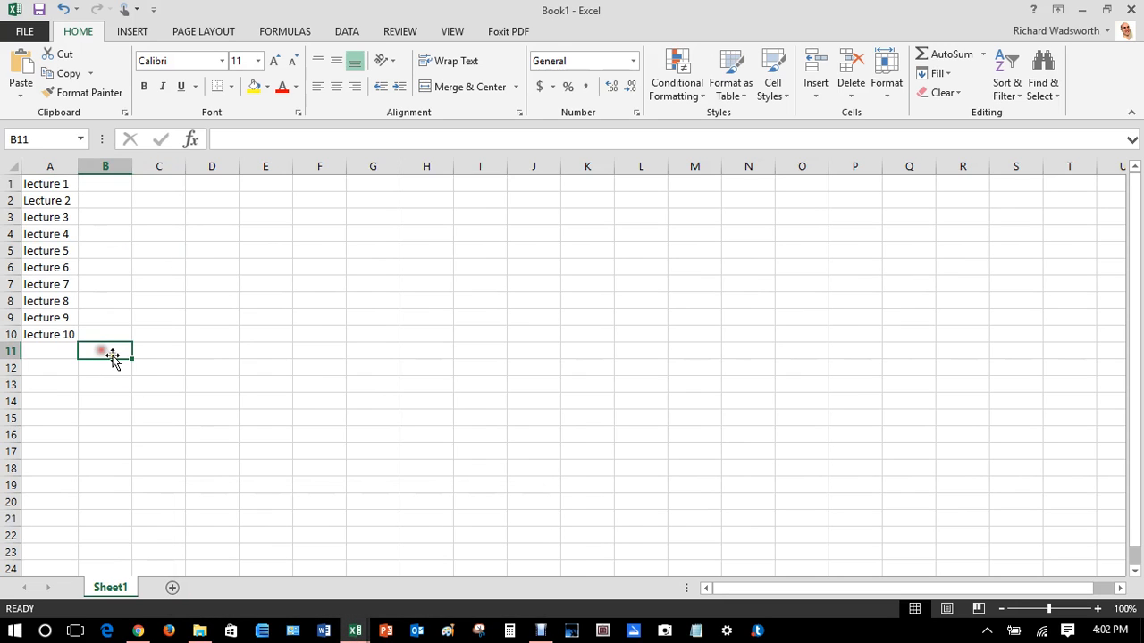
type("1")
key("Tab")
type("2")
key("Tab")
type("3")
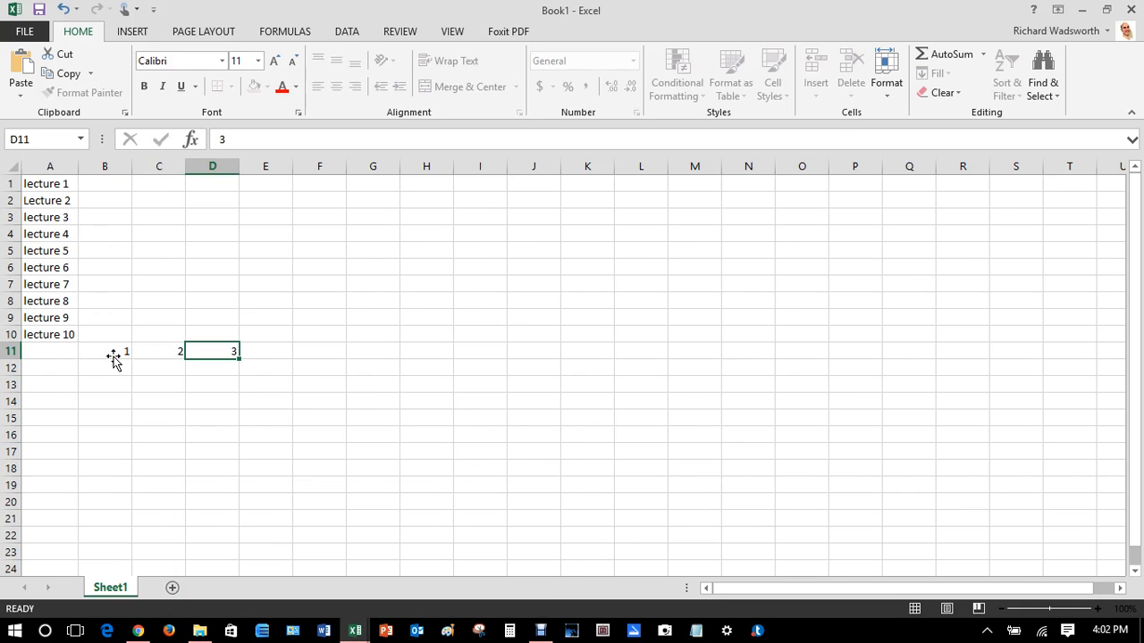
key("Tab")
type("4")
key("Tab")
type("5\t6\t7\t8\t9")
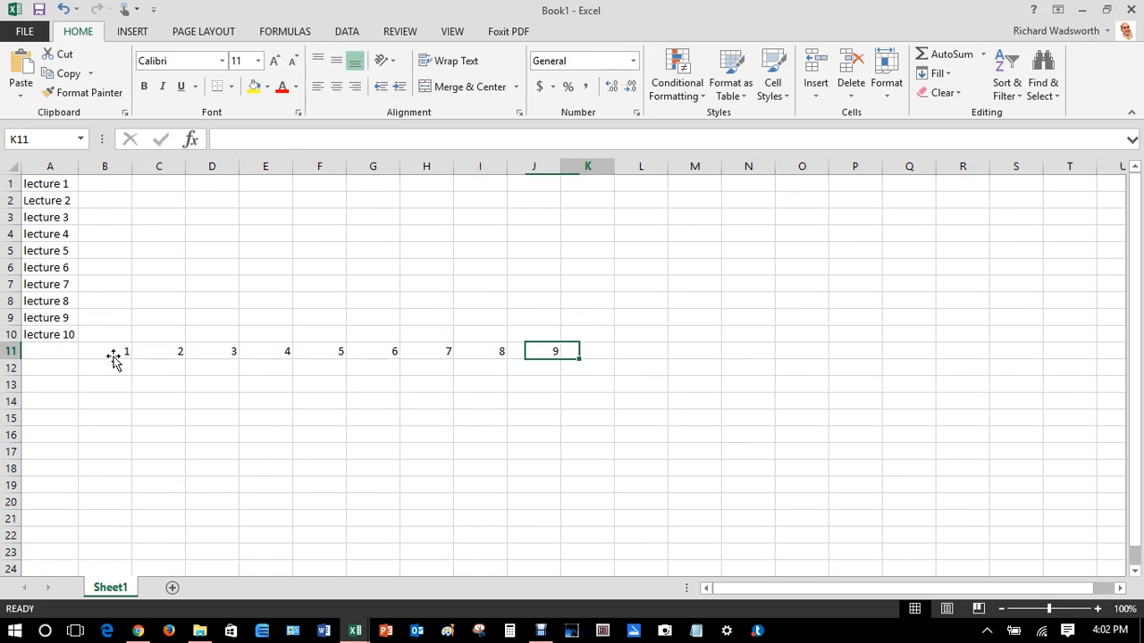
key("Tab")
type("10")
key("Tab")
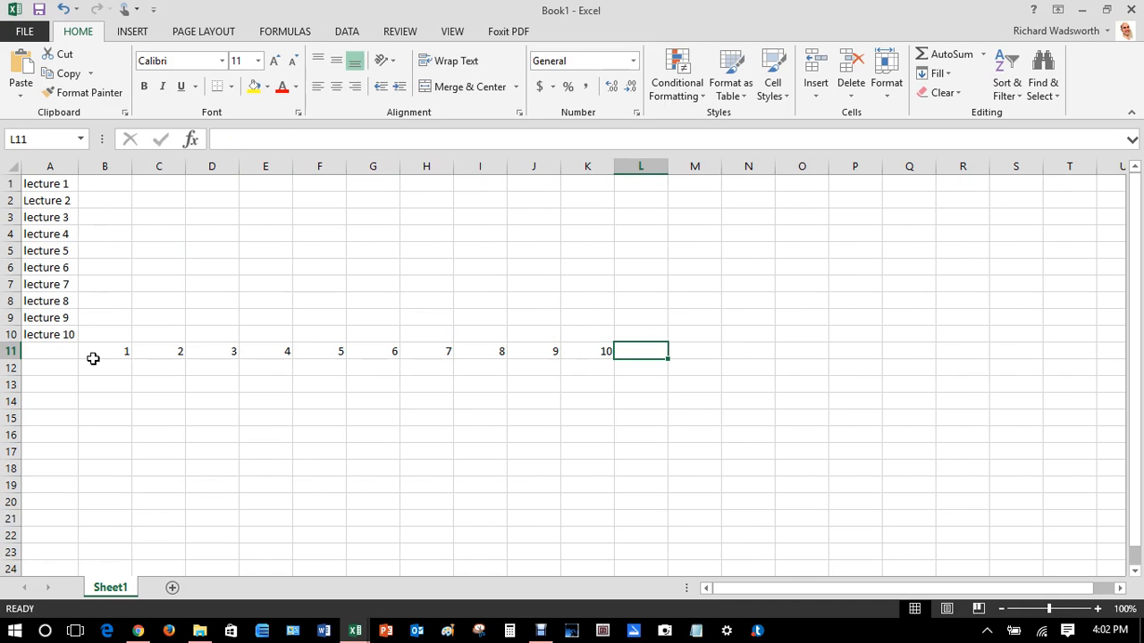
Narrow columns B through K to one equal width slightly wider than the numbers they hold
left_click_drag(94, 350, 608, 350)
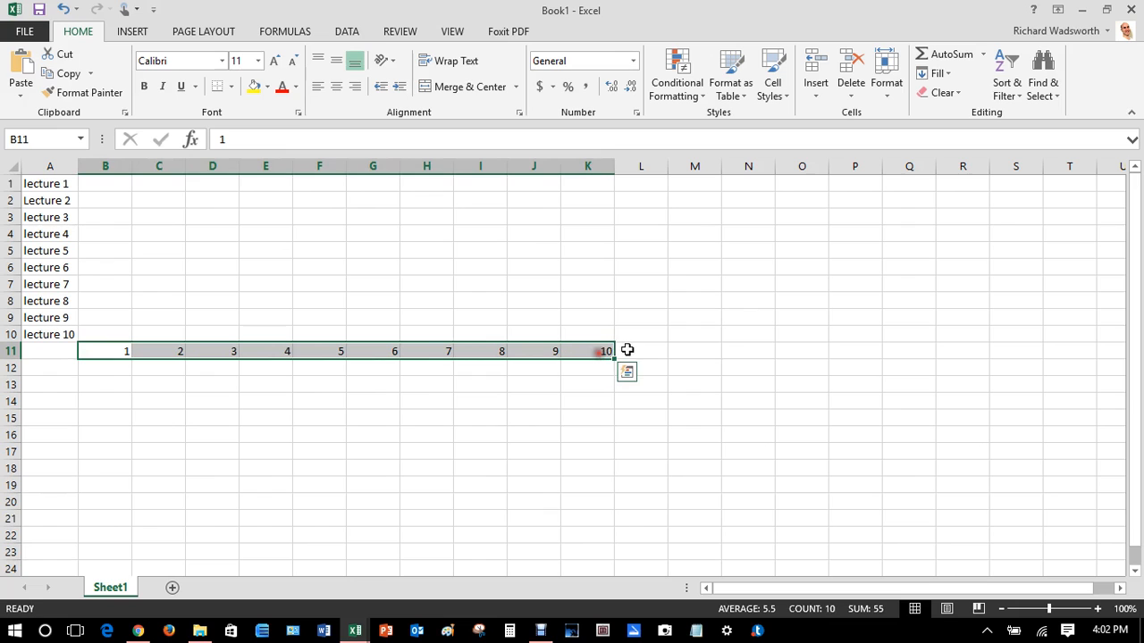
left_click_drag(98, 164, 615, 165)
double_click(616, 166)
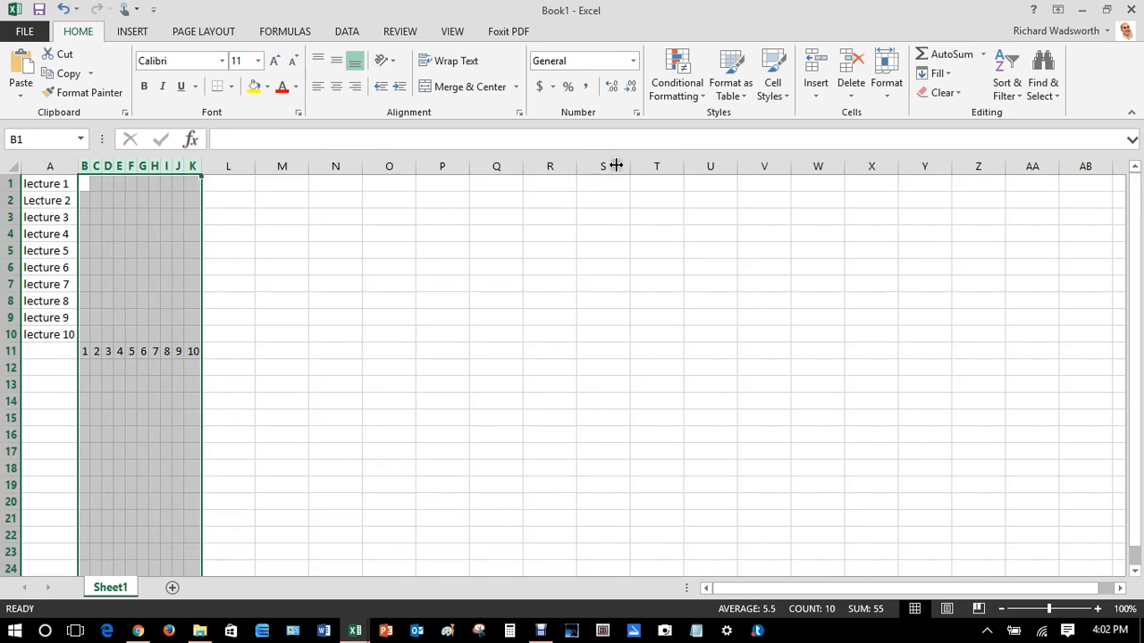
left_click(318, 297)
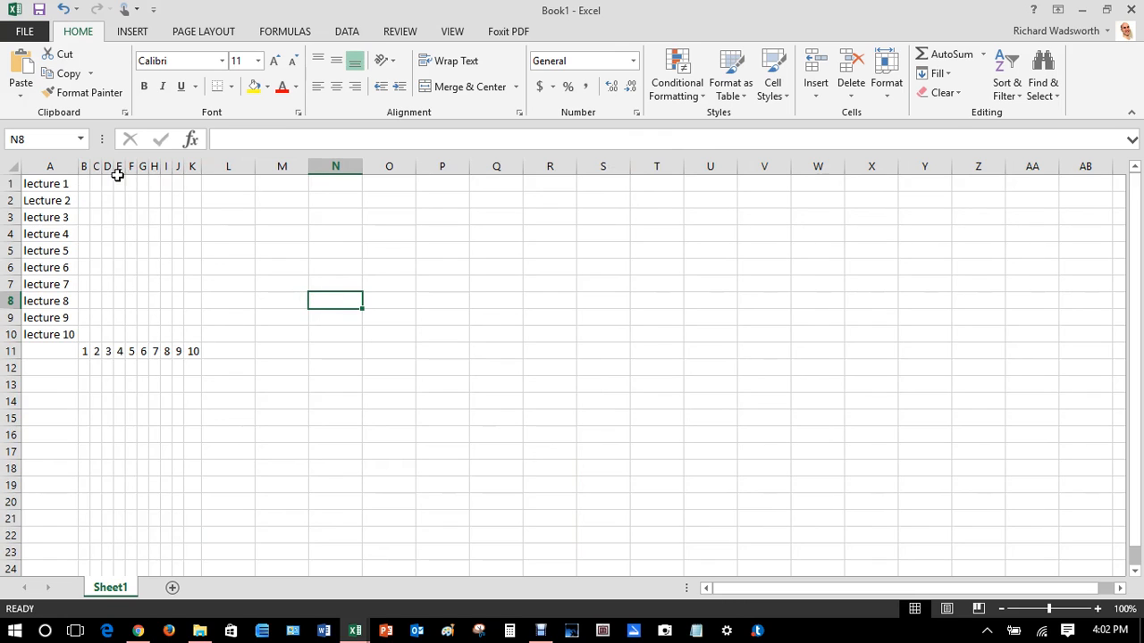
left_click_drag(85, 165, 201, 166)
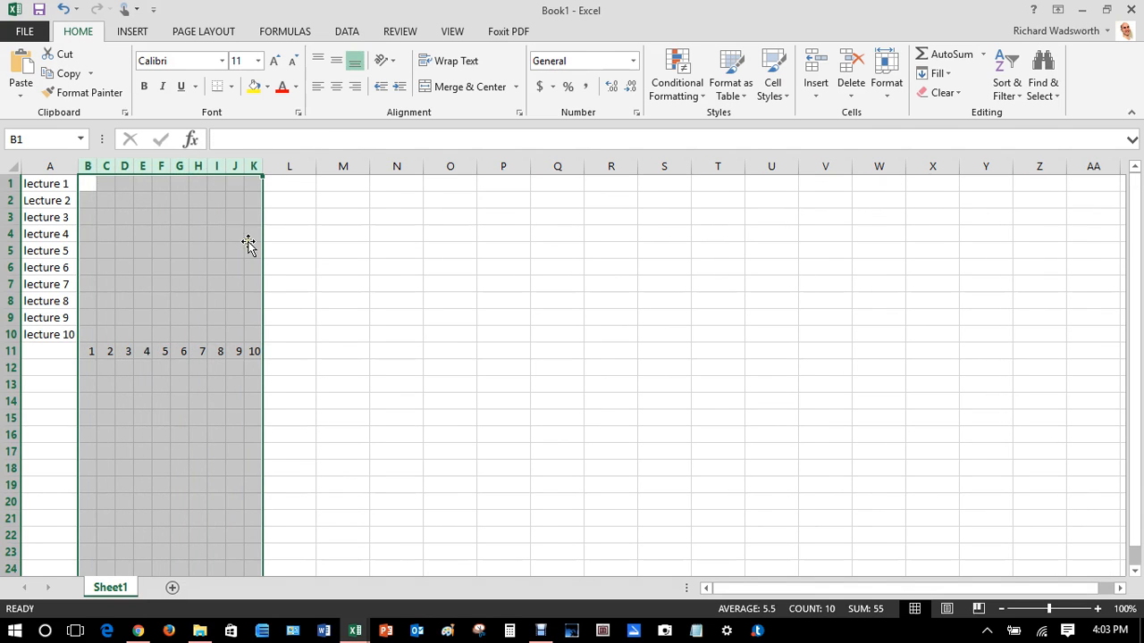
left_click(300, 262)
Center the contents of columns B through K both horizontally and vertically
left_click_drag(88, 166, 252, 168)
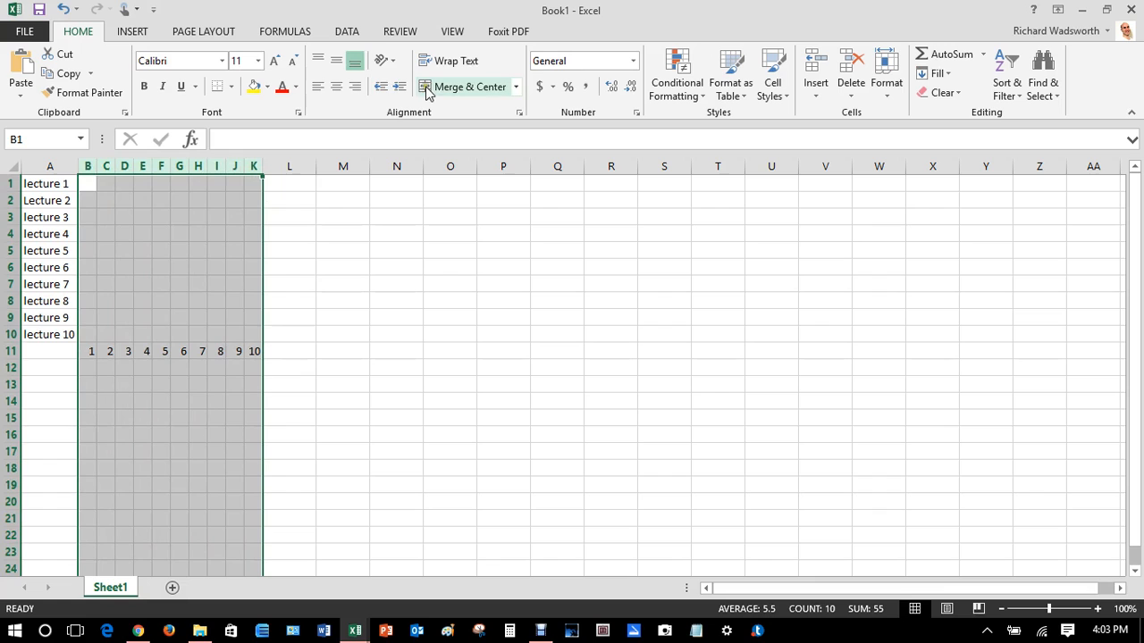
left_click(336, 86)
left_click(336, 59)
left_click(143, 283)
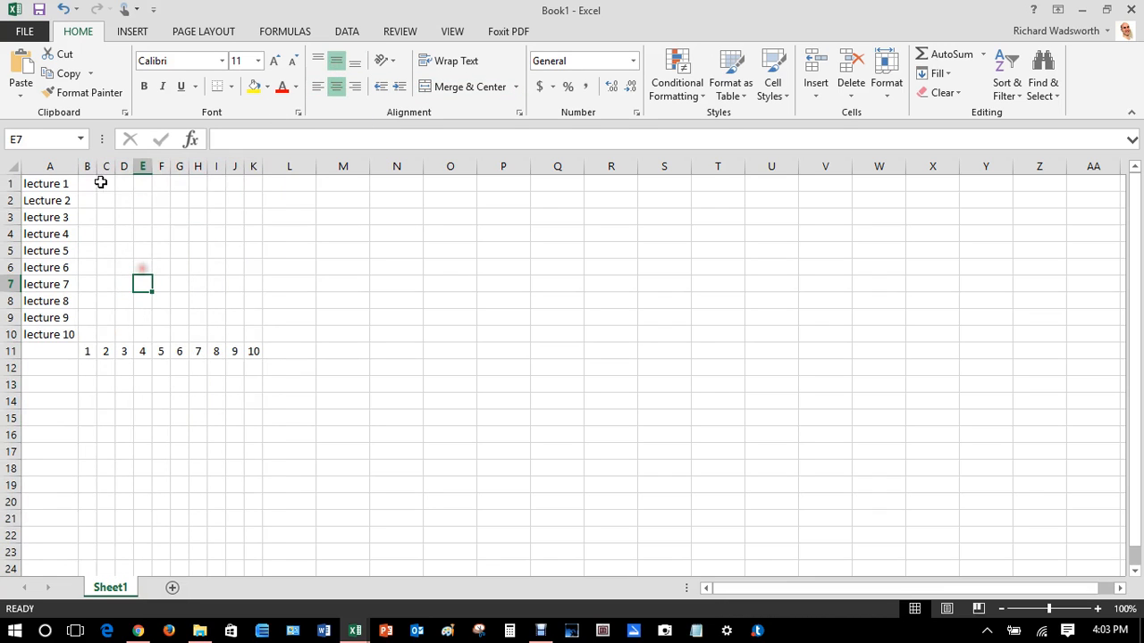
Apply All Borders to the table range A1:K11
left_click_drag(49, 184, 255, 353)
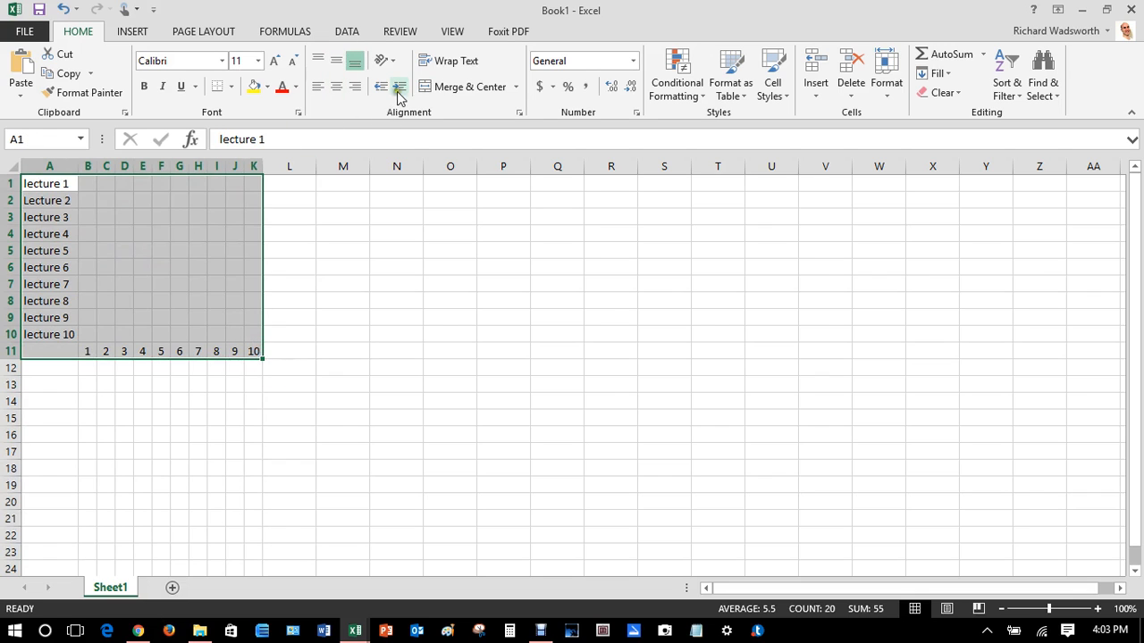
left_click(231, 87)
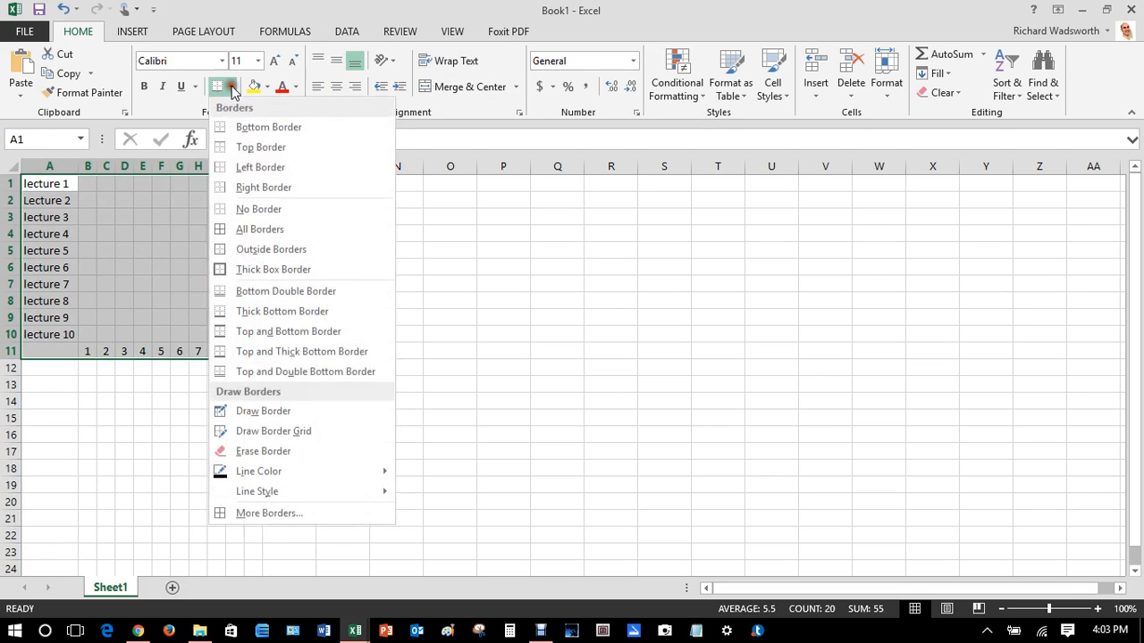
left_click(243, 230)
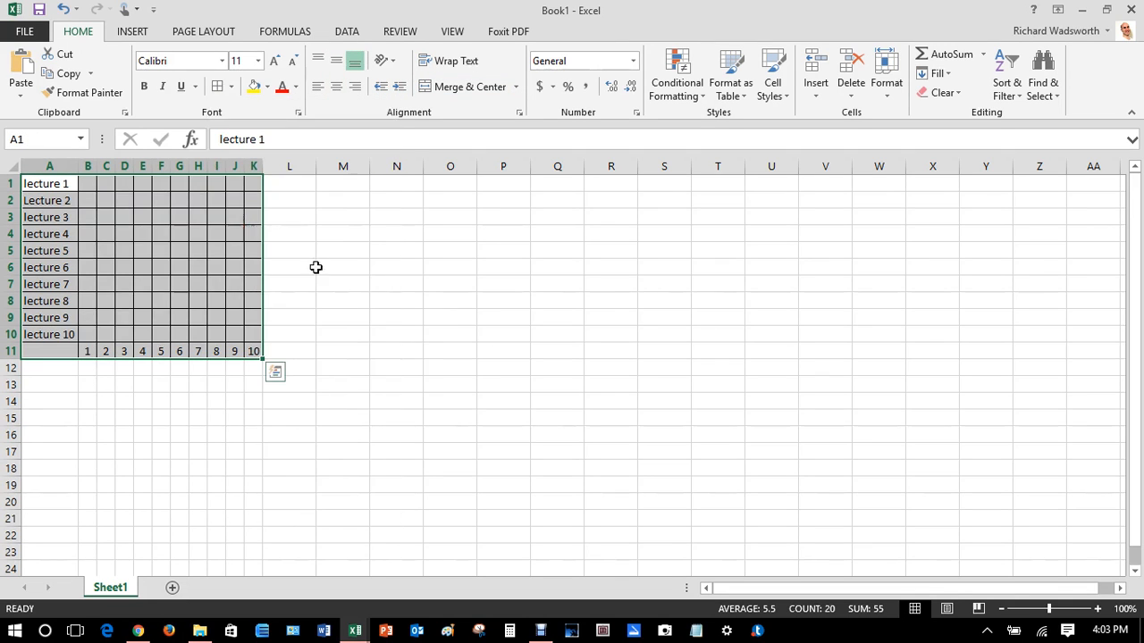
left_click(383, 281)
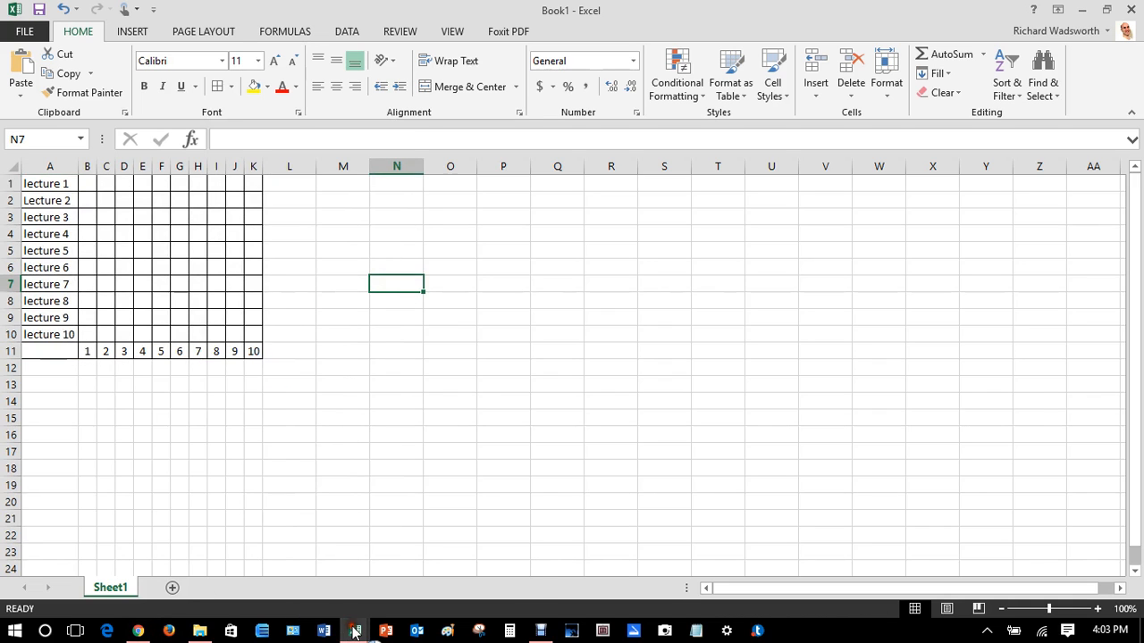
Check the layout of the Log workbook, return to Book1, and insert an empty row above the day numbers in row 11
mouse_move(354, 630)
left_click(297, 565)
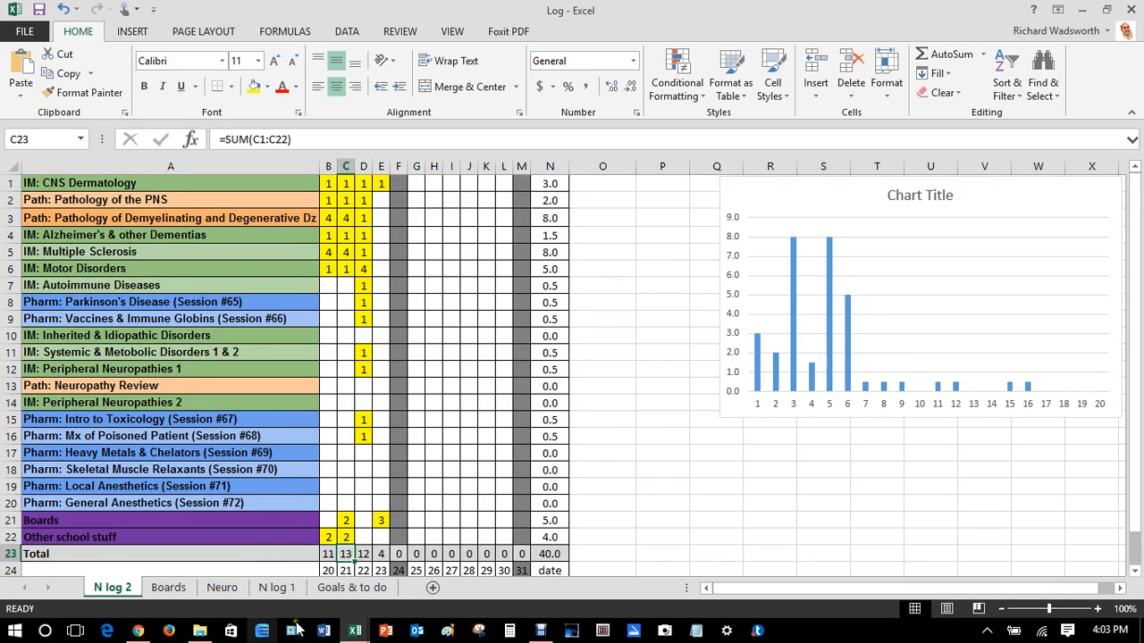
mouse_move(353, 632)
left_click(411, 571)
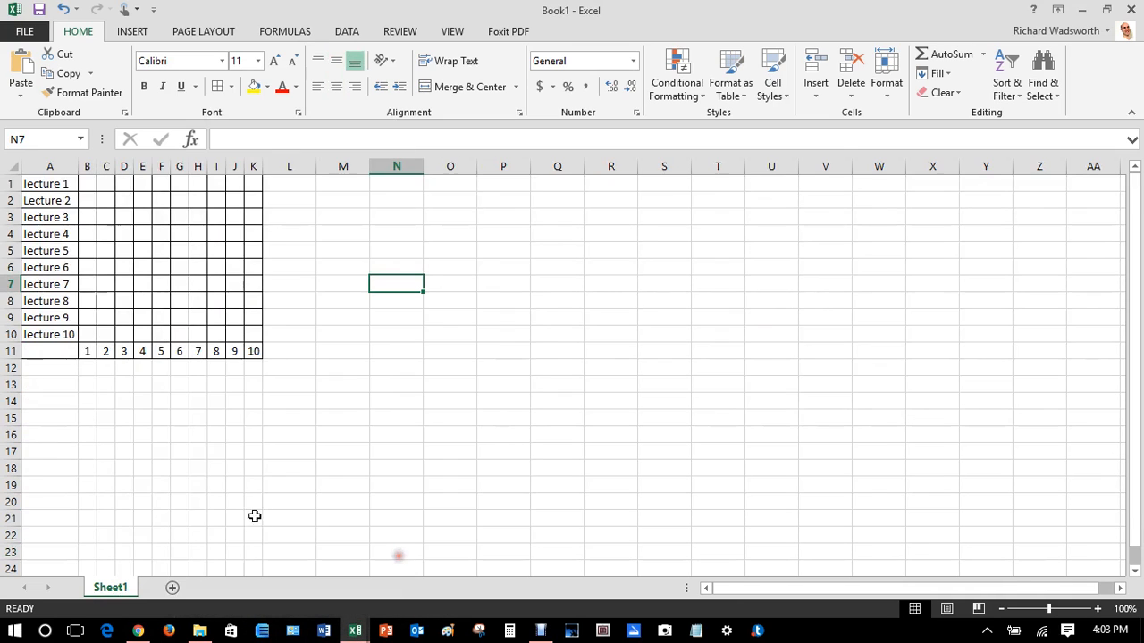
right_click(9, 351)
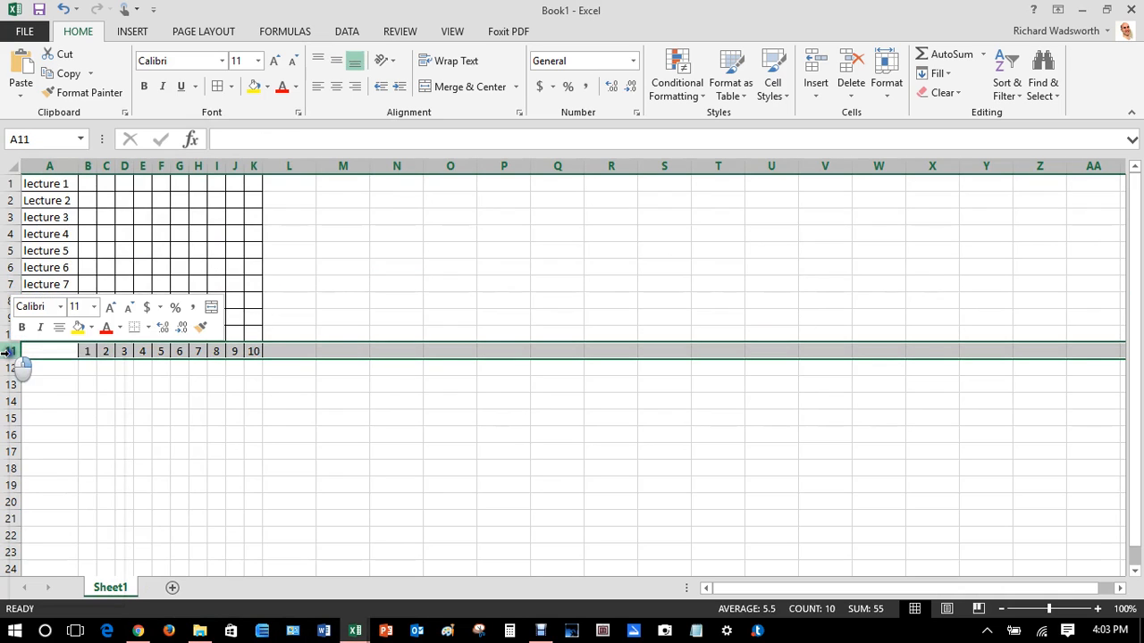
left_click(59, 471)
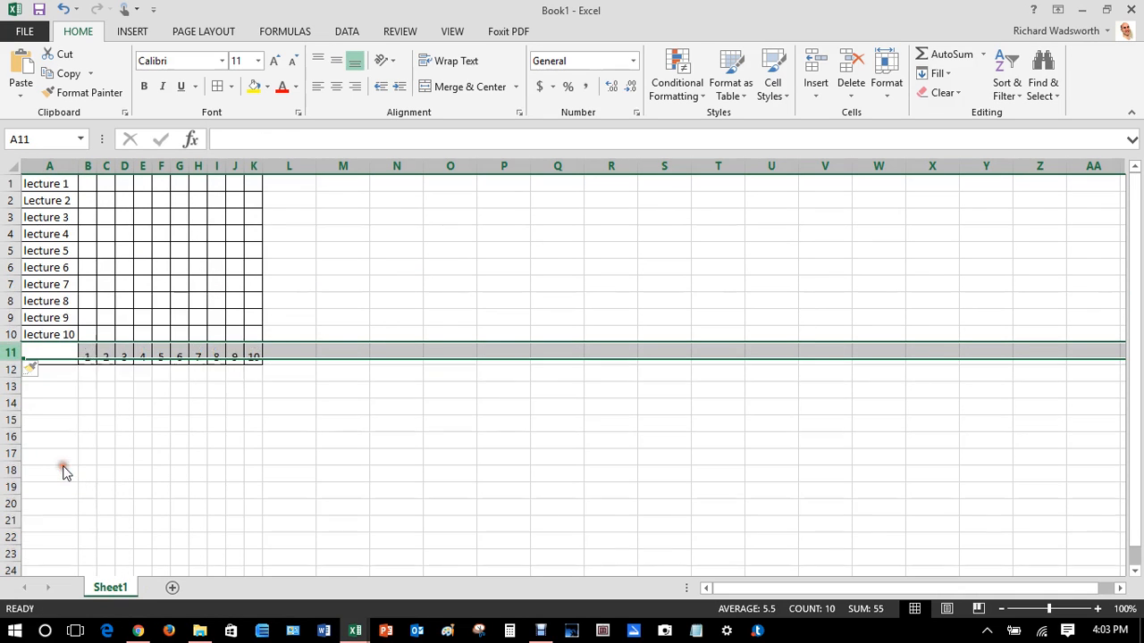
left_click(180, 417)
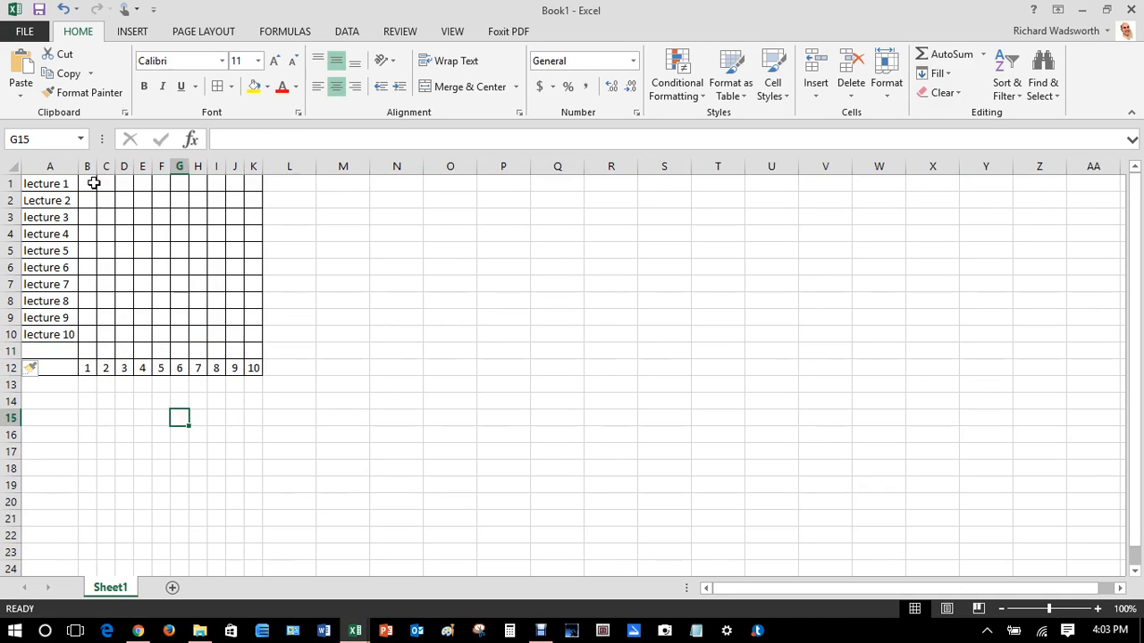
left_click_drag(86, 182, 93, 347)
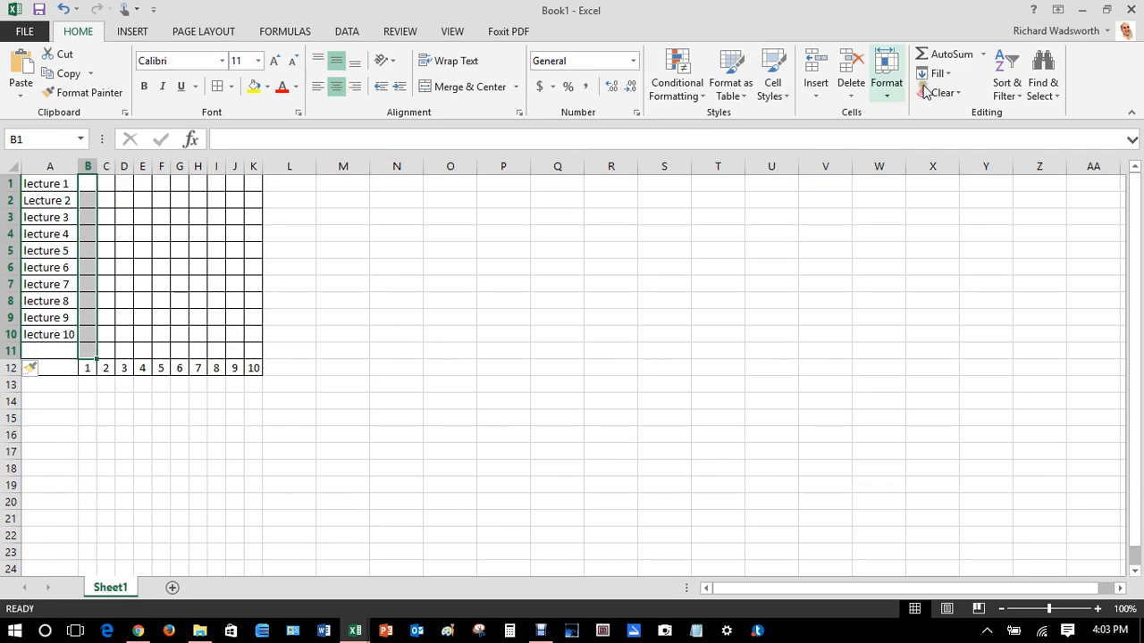
left_click(944, 54)
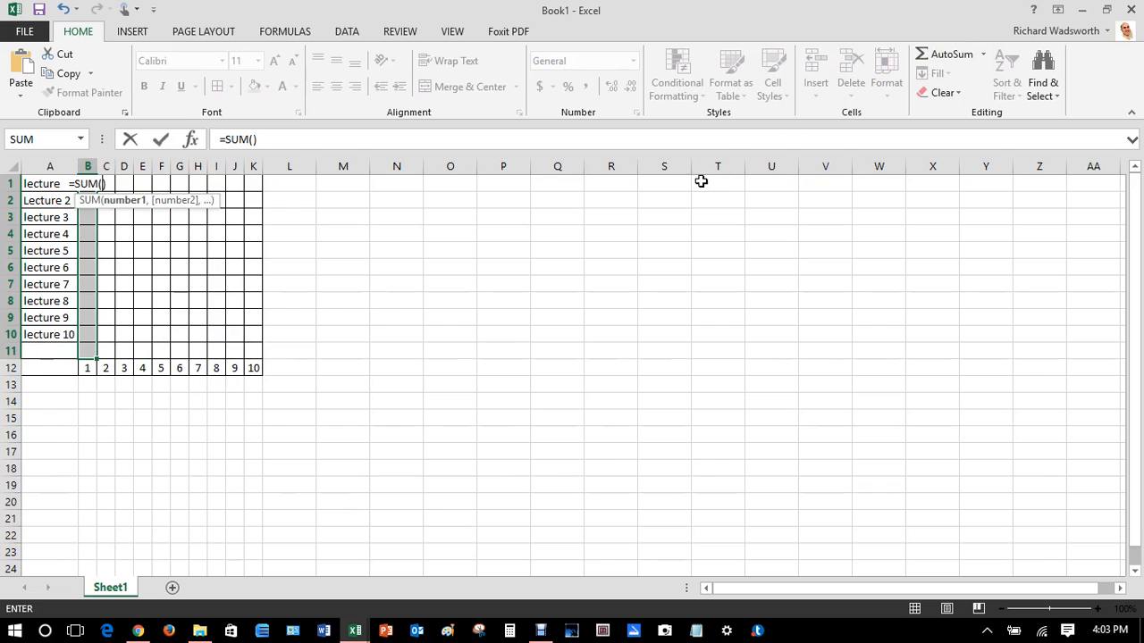
key("Escape")
left_click(273, 219)
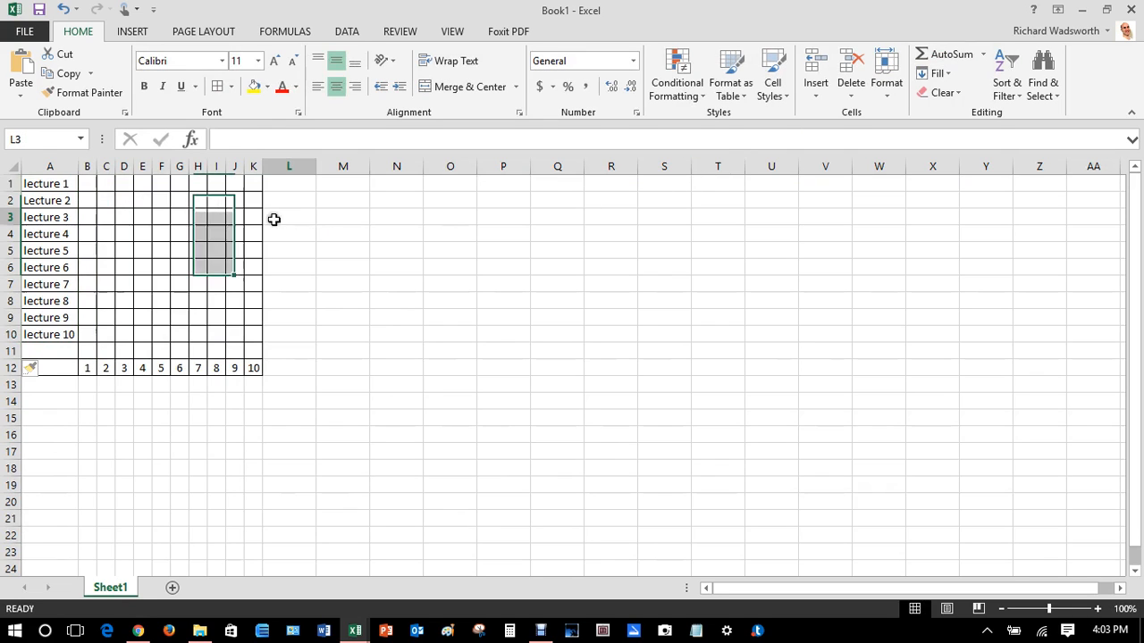
Total the first day's column by entering =SUM(B1:B10) in cell B11
left_click(86, 183)
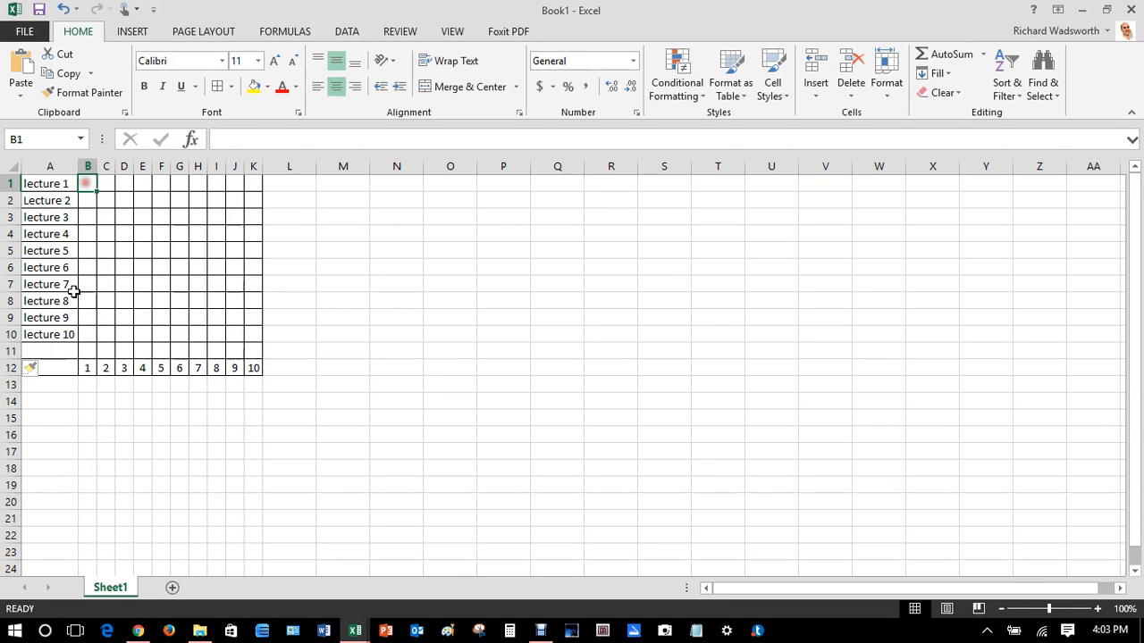
left_click(89, 349)
type("=sum")
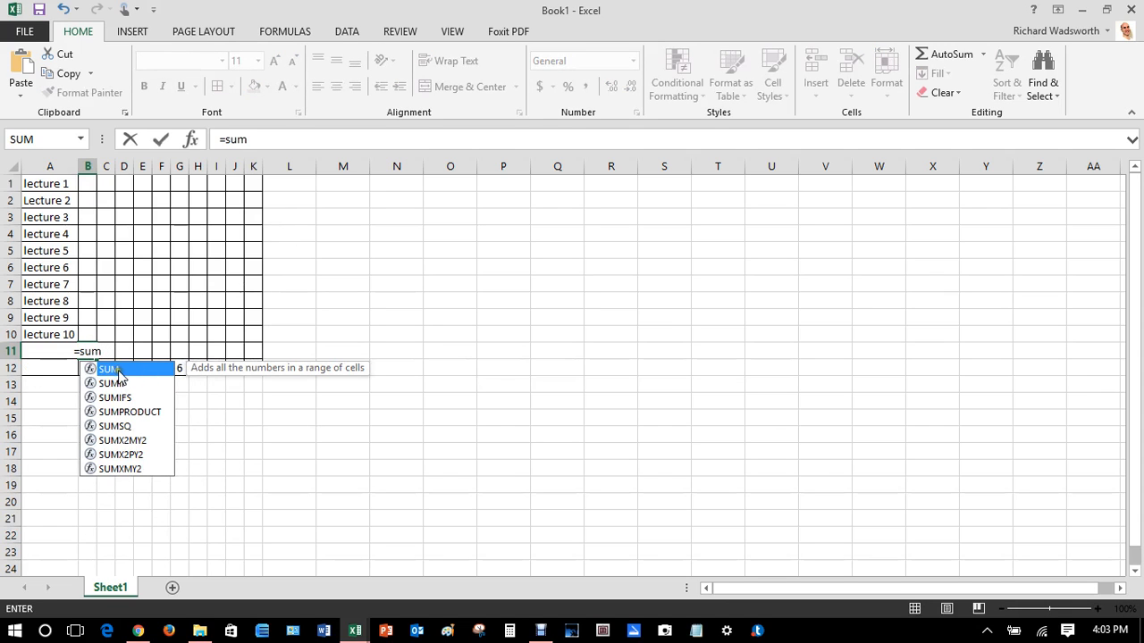
double_click(118, 369)
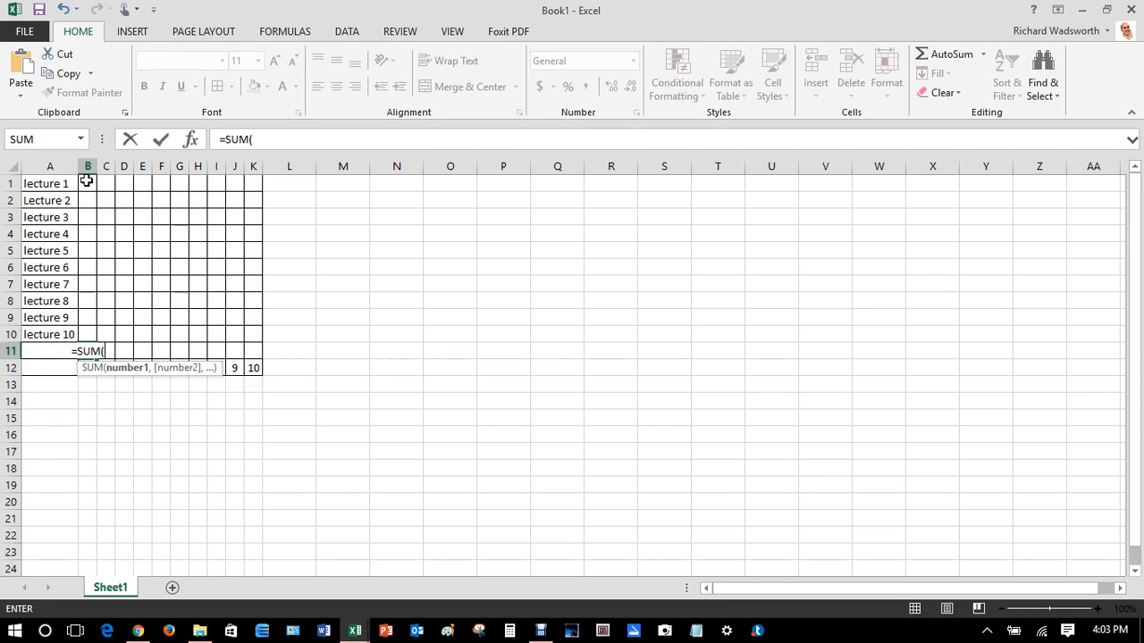
left_click_drag(86, 181, 82, 336)
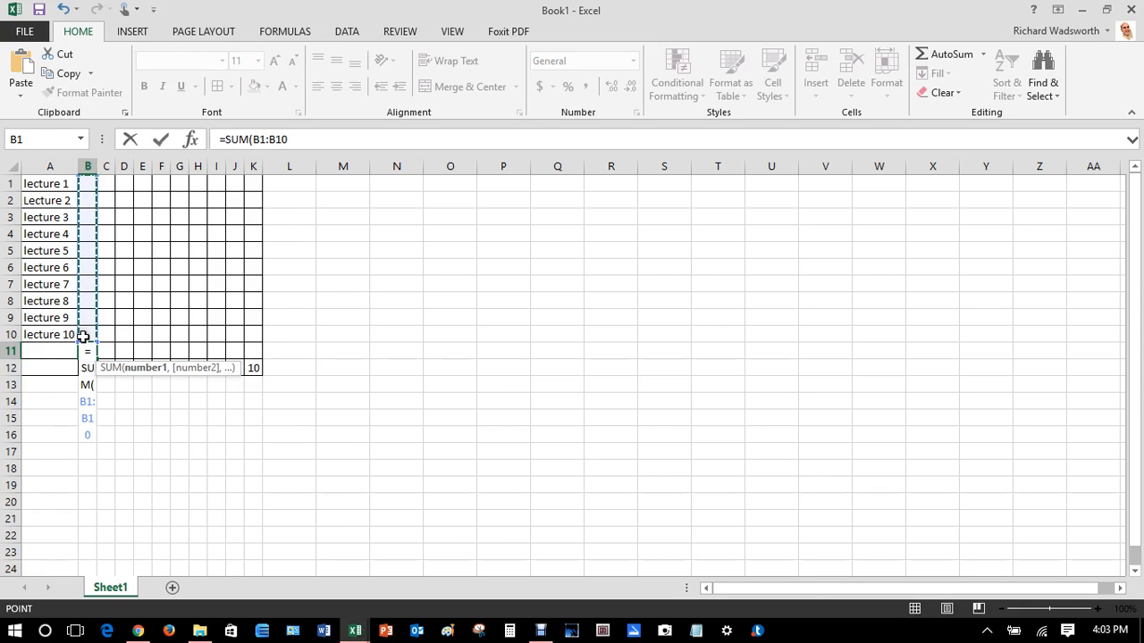
type(")")
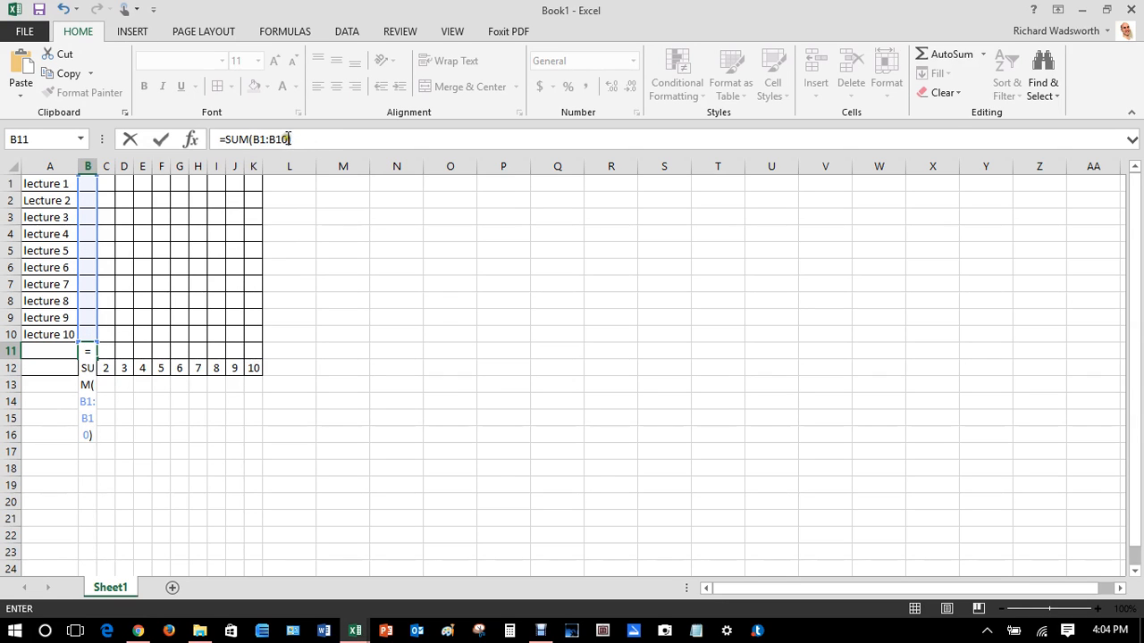
key("Return")
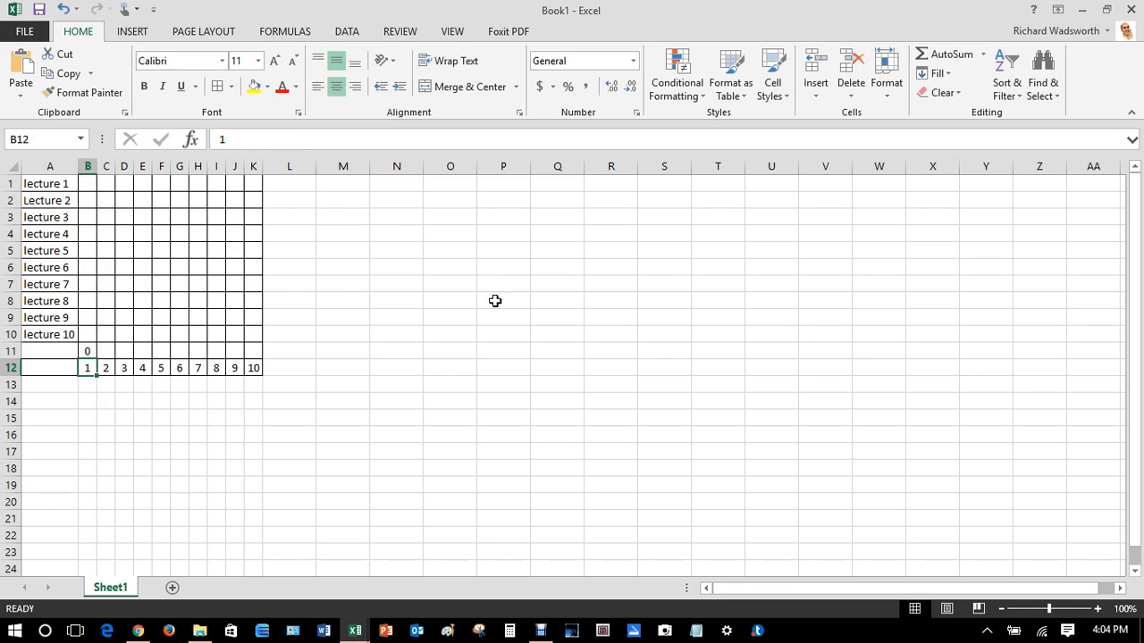
Fill the B11 sum formula across row 11 through K11 so every day column has a total
left_click(91, 348)
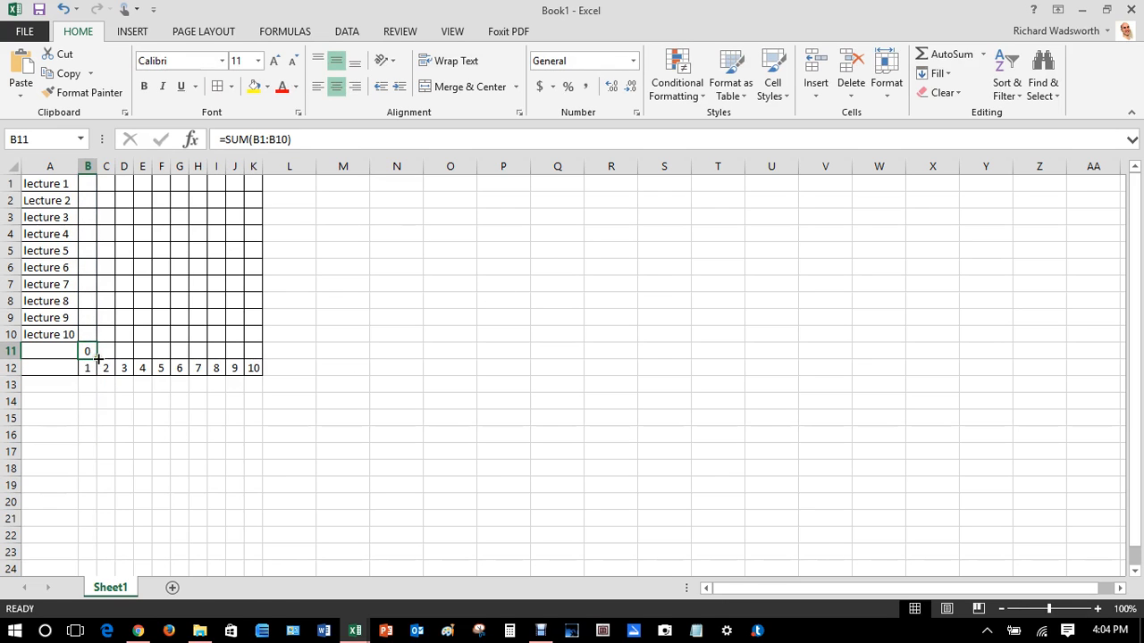
left_click_drag(97, 357, 268, 376)
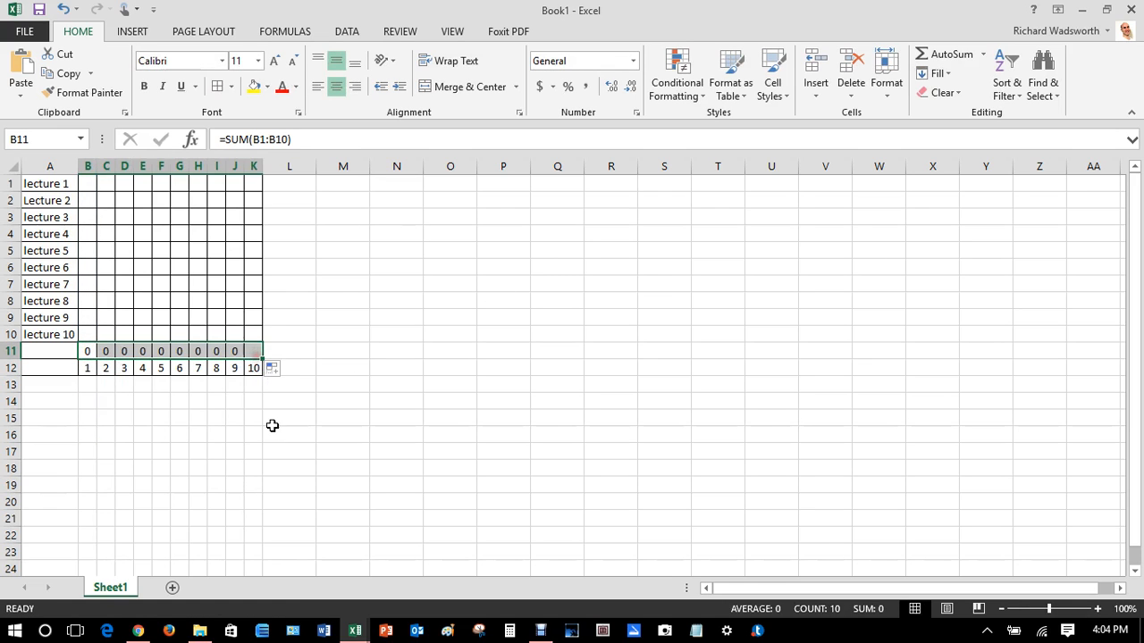
left_click(340, 271)
Enter .5 in B1 as a sample entry for lecture 1 on day 1
left_click(88, 183)
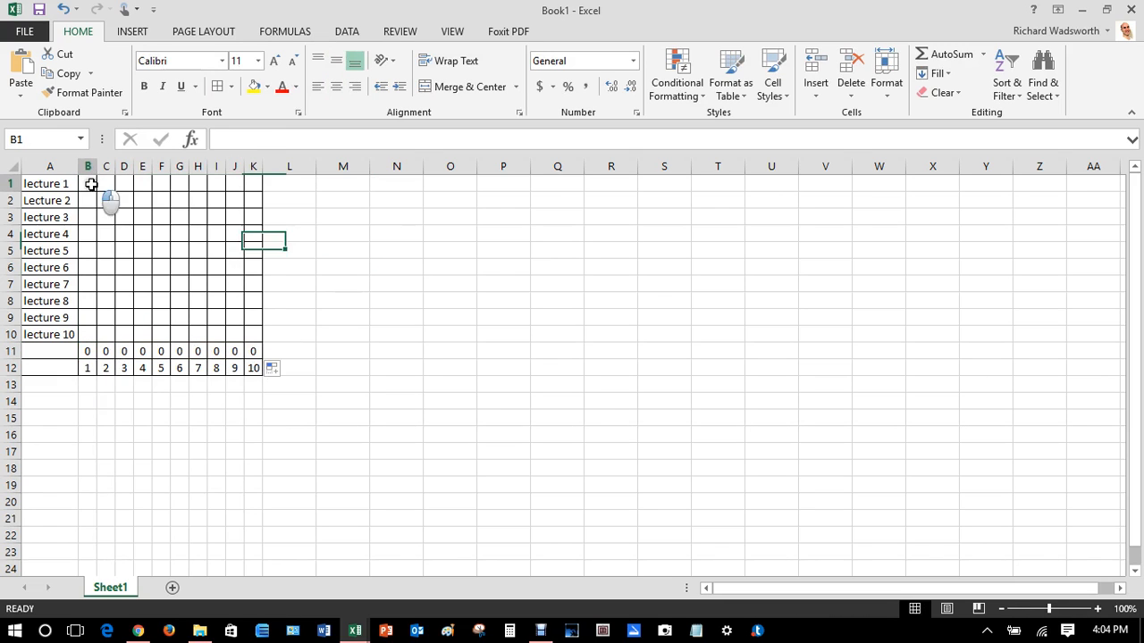
type(".")
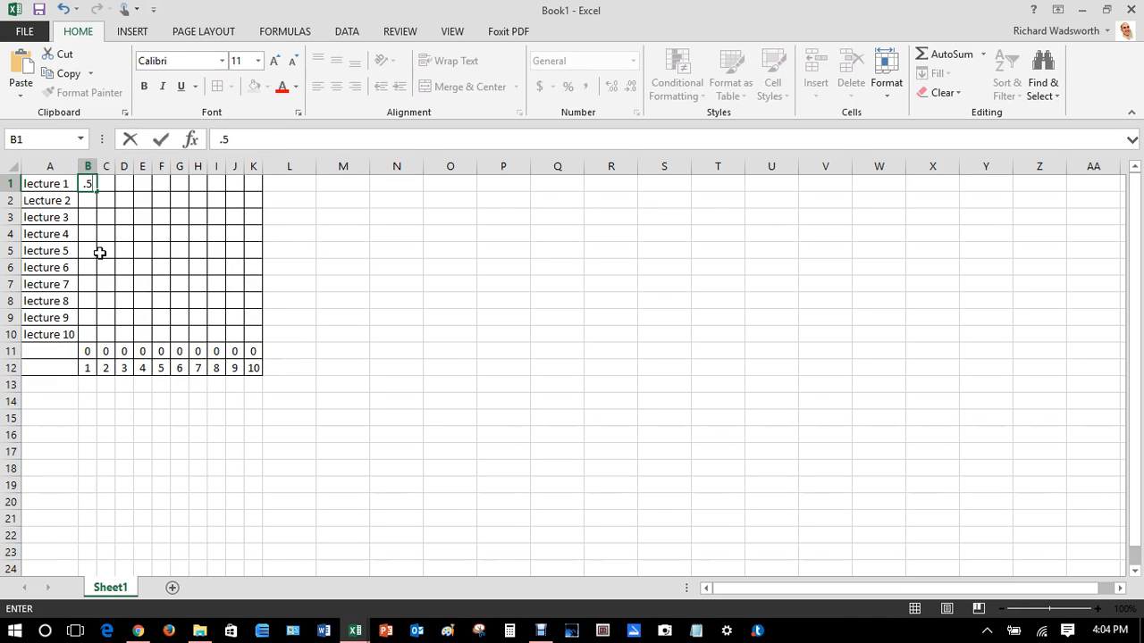
type("5")
key("Return")
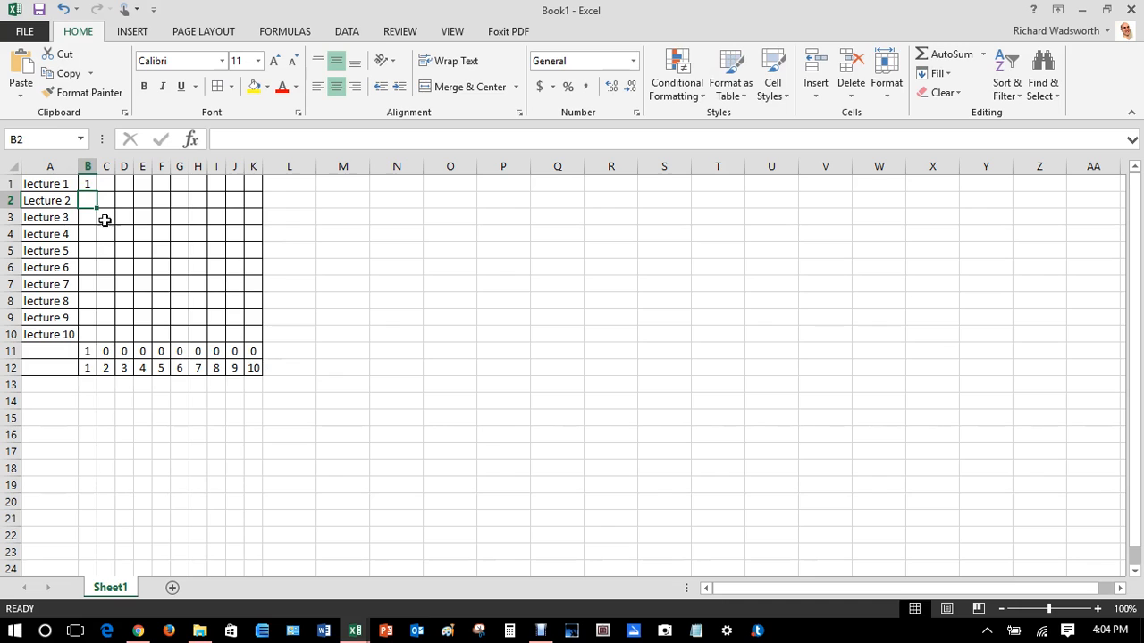
Add a grand total in L11 by applying AutoSum to the daily totals in B11:K11
left_click(288, 356)
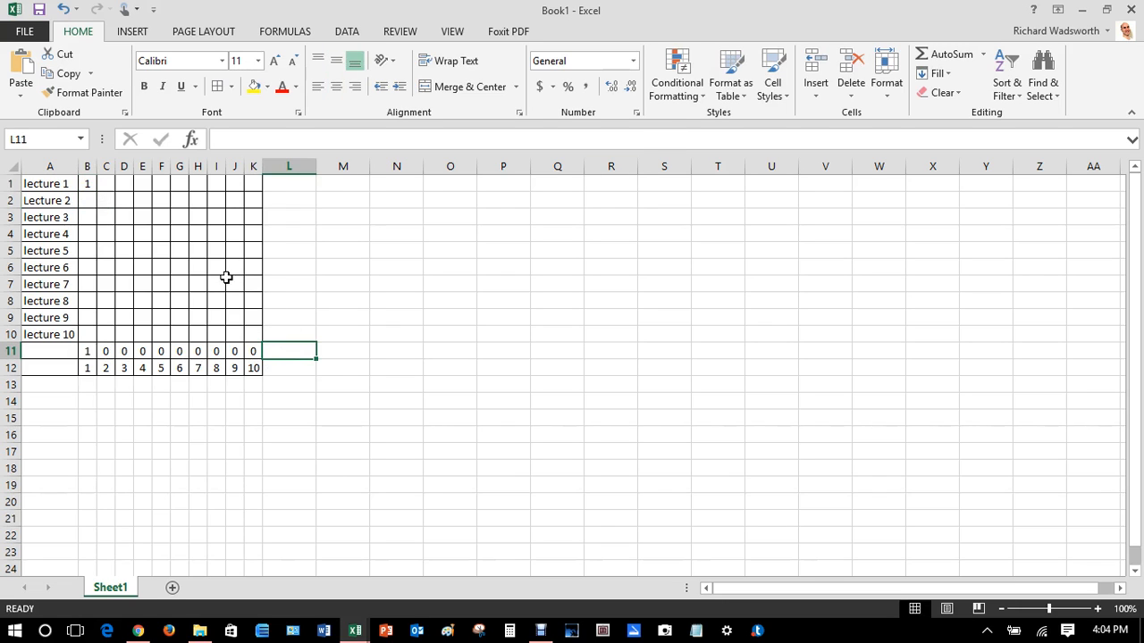
left_click_drag(96, 348, 293, 350)
left_click(947, 54)
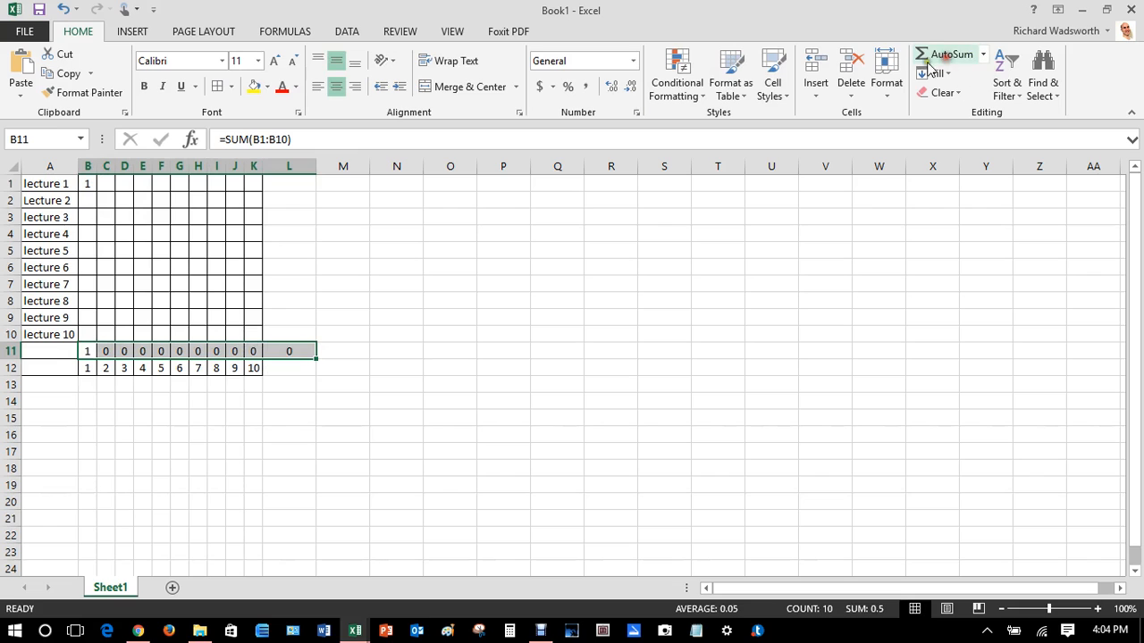
left_click(387, 315)
Fill the L11 sum formula up through L1 so each lecture row has its own total
left_click(302, 353)
left_click_drag(318, 356, 317, 179)
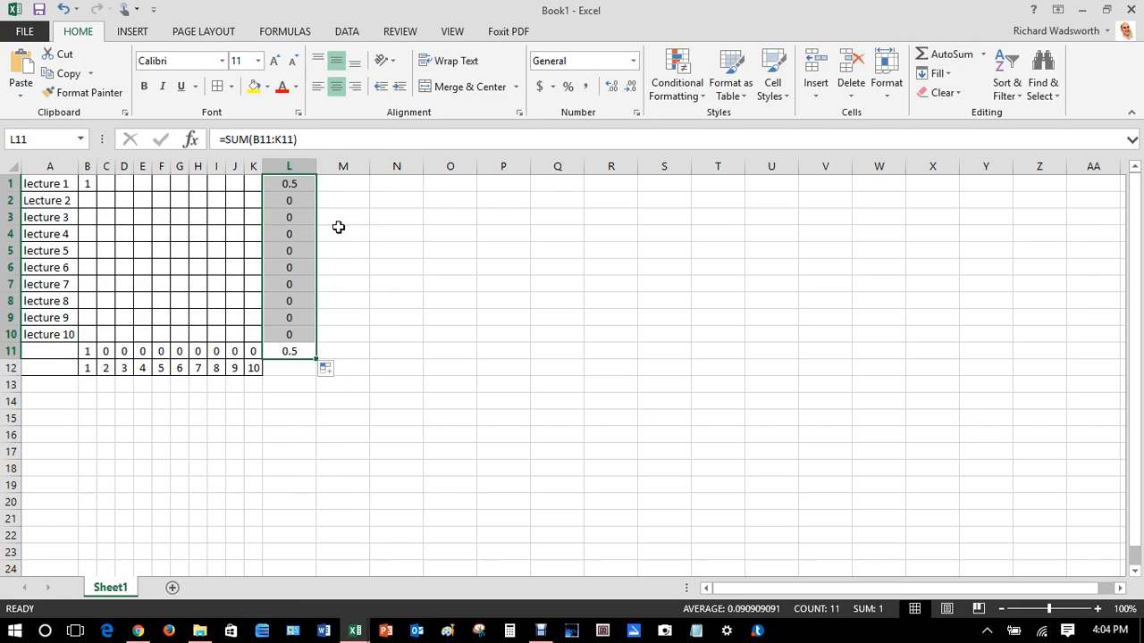
left_click(374, 232)
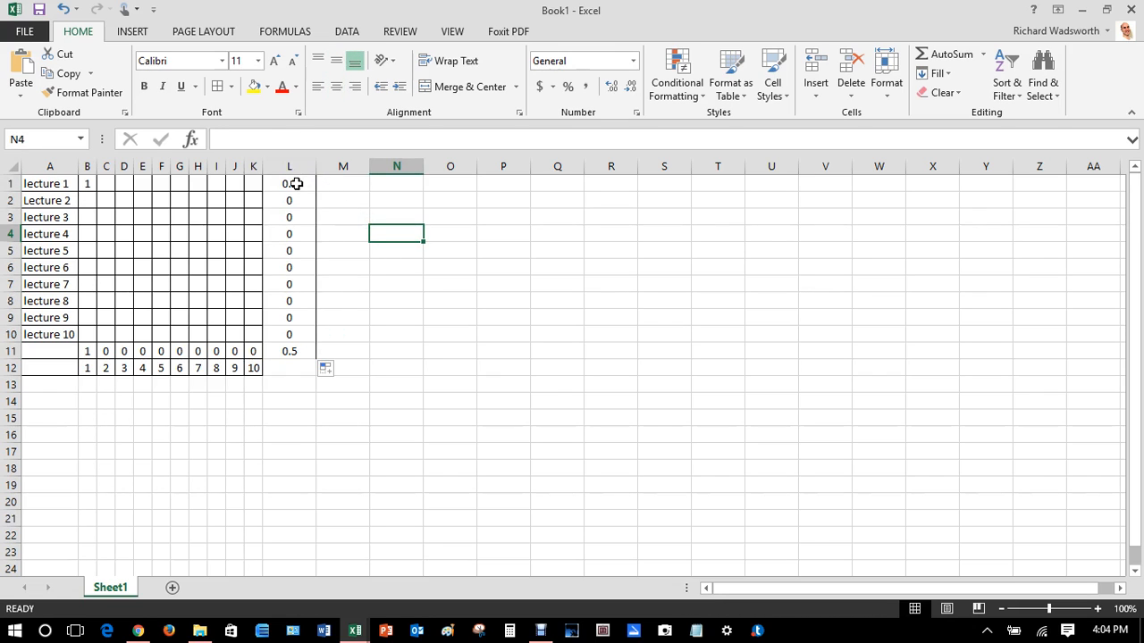
Apply All Borders to the totals column L1:L11
left_click_drag(296, 184, 295, 353)
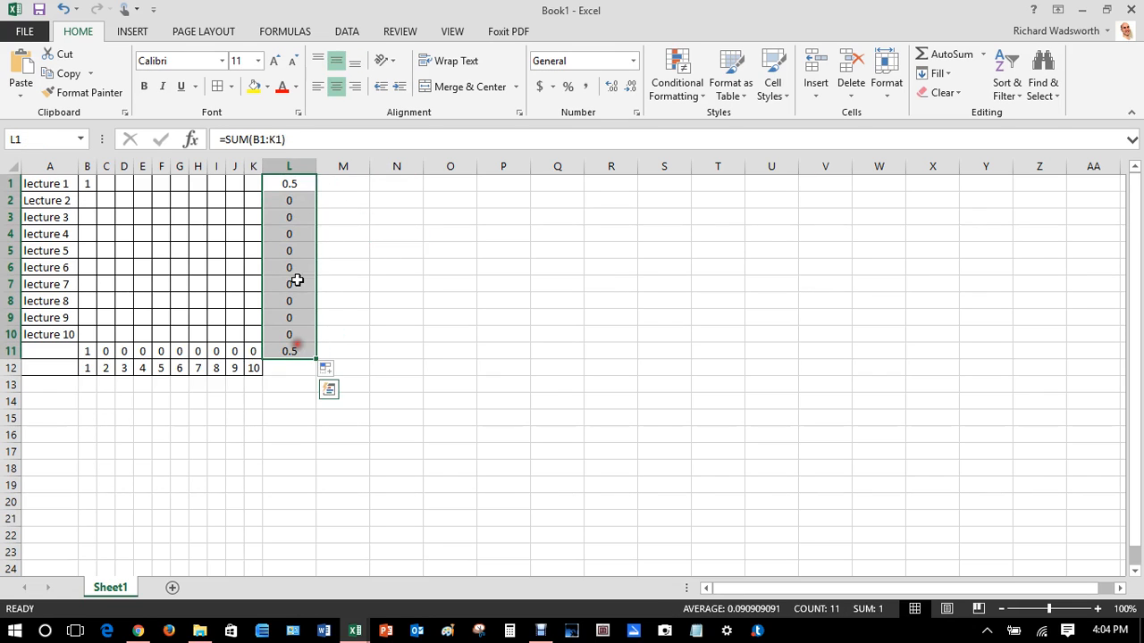
left_click(219, 89)
left_click(292, 350)
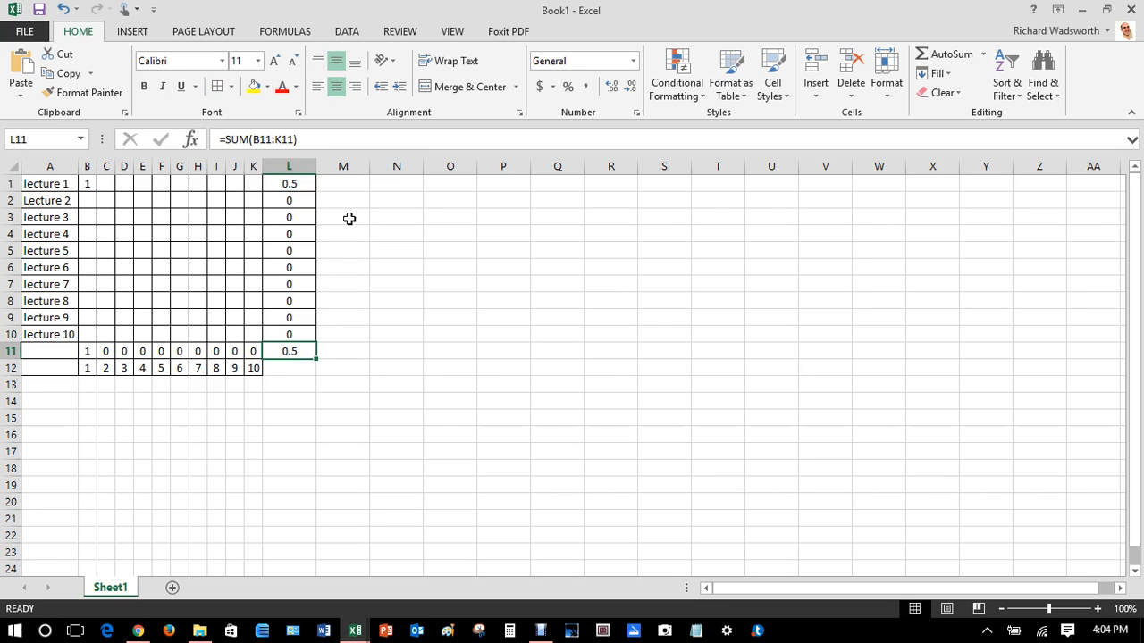
Enter sample values in the log grid: 2 in C2, 4 in H5, 6 in E7 and 3 in E4
left_click(107, 200)
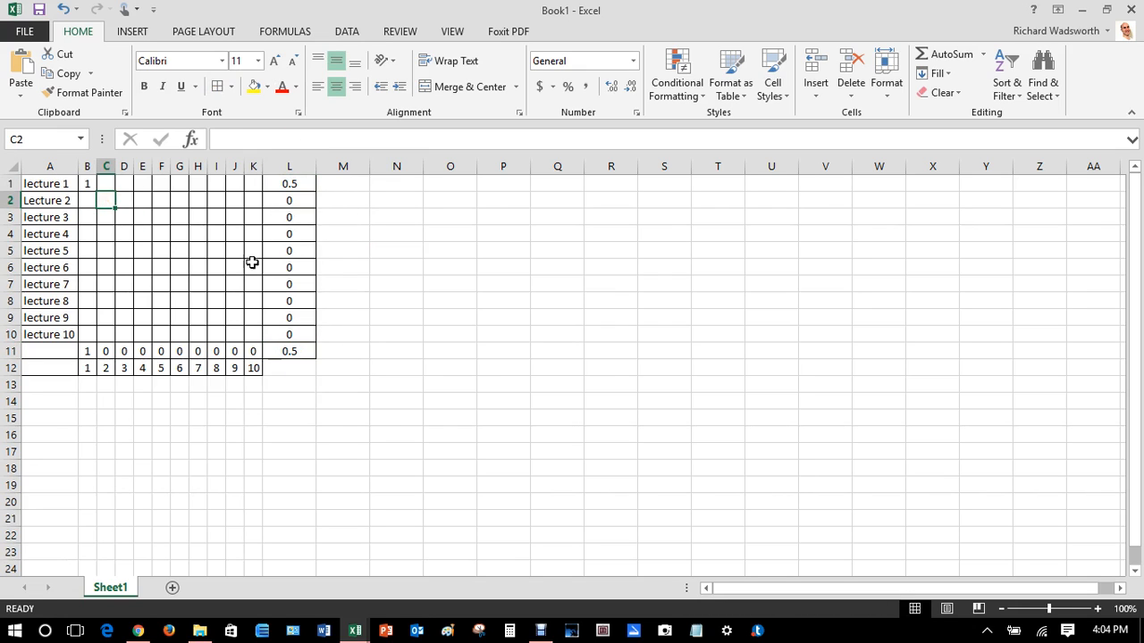
type("2")
left_click(191, 249)
type("4")
left_click(136, 288)
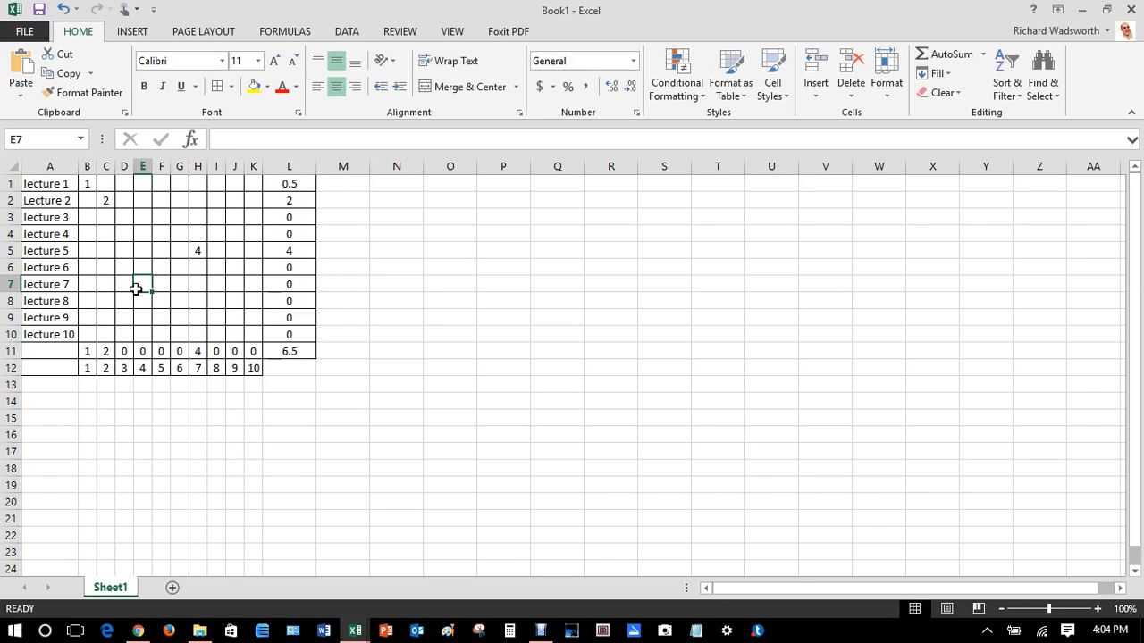
type("6")
left_click(147, 234)
type("3")
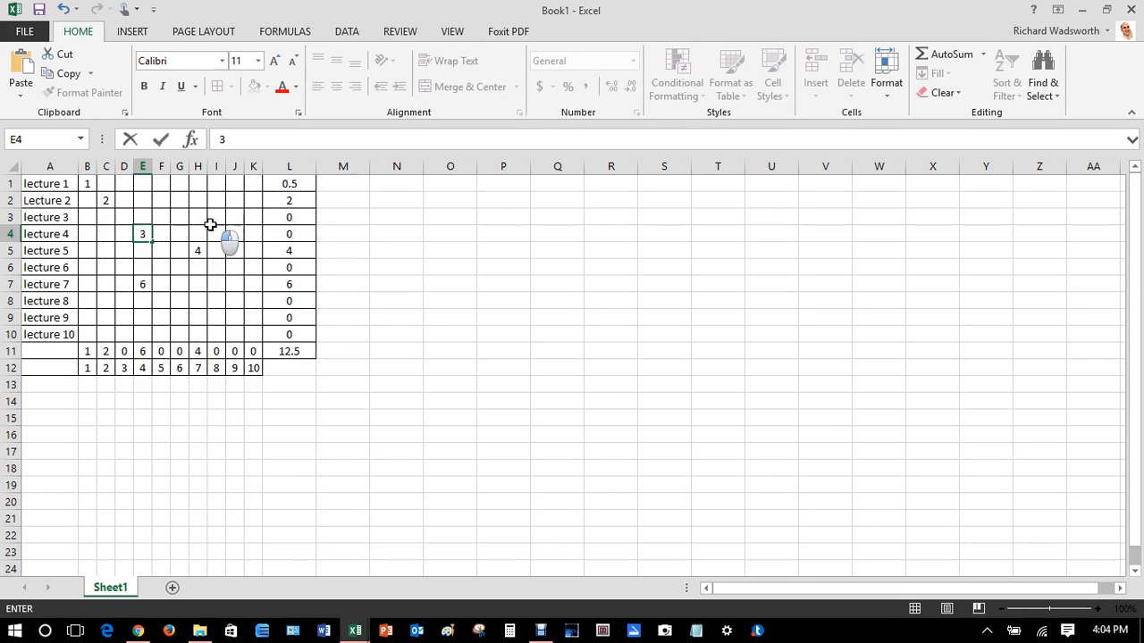
Add further sample values to the log grid: 1 in I3, 1 in I8, 8 in G10 and 5 in G5
left_click(210, 224)
type("1")
left_click(214, 304)
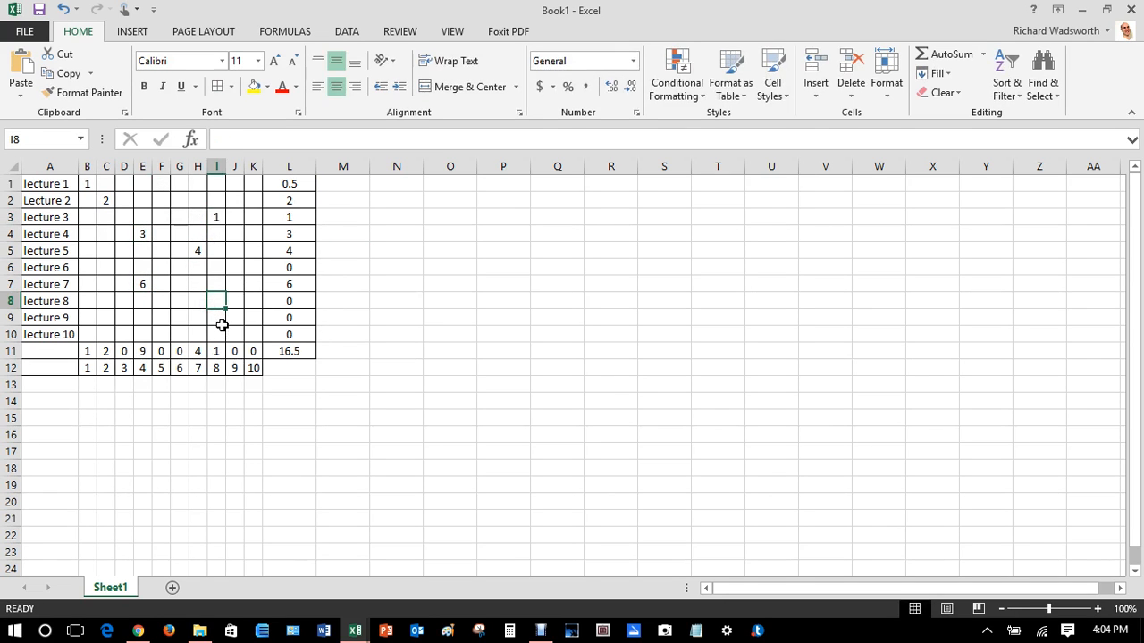
type("1")
left_click(175, 331)
type("8")
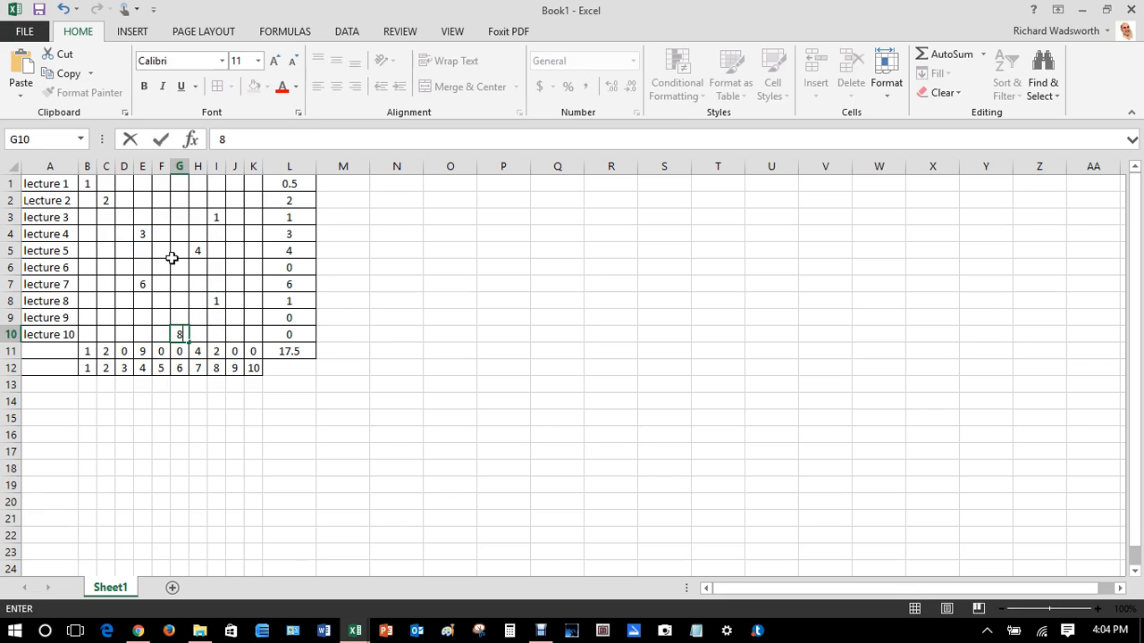
left_click(172, 259)
type("5")
left_click(442, 265)
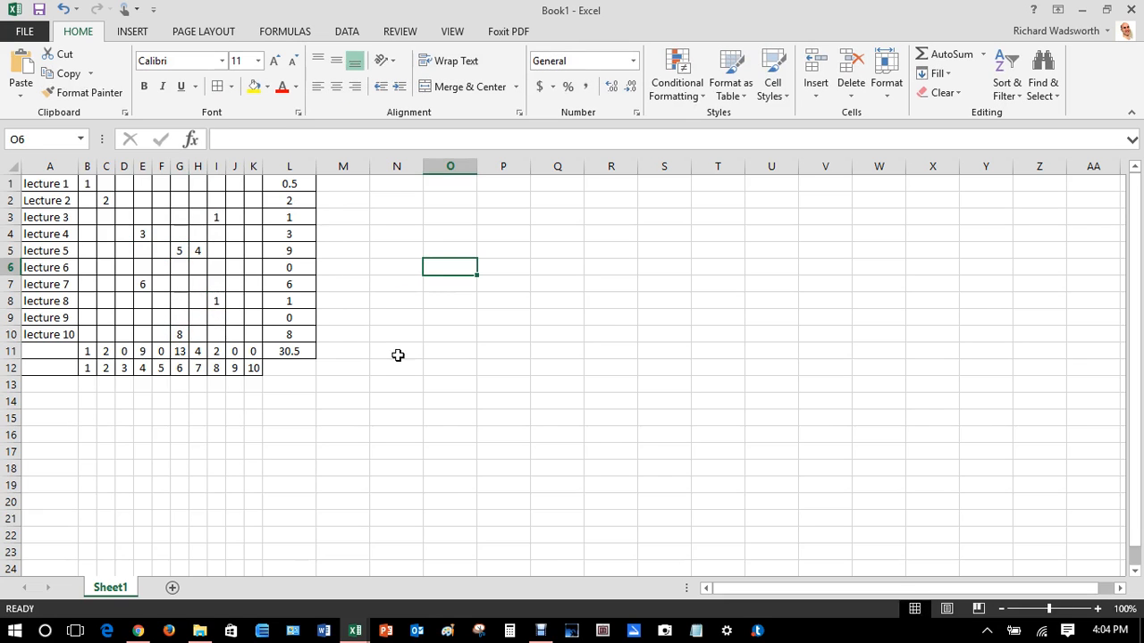
left_click(293, 352)
left_click(472, 312)
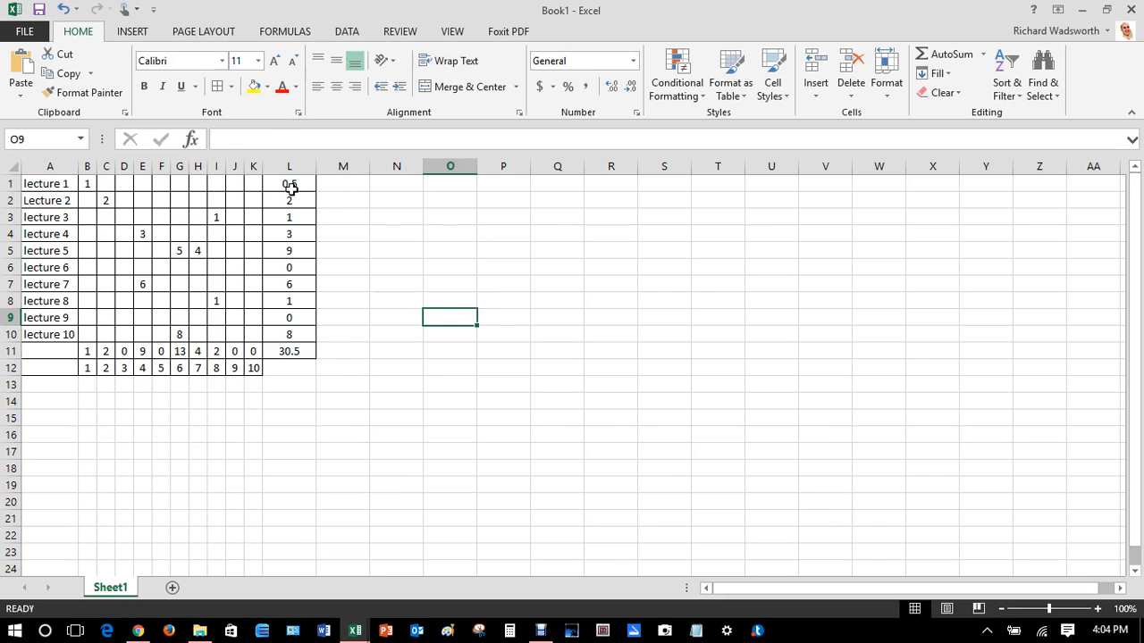
Insert a clustered column chart of the lecture totals in L1:L10
left_click_drag(283, 184, 286, 334)
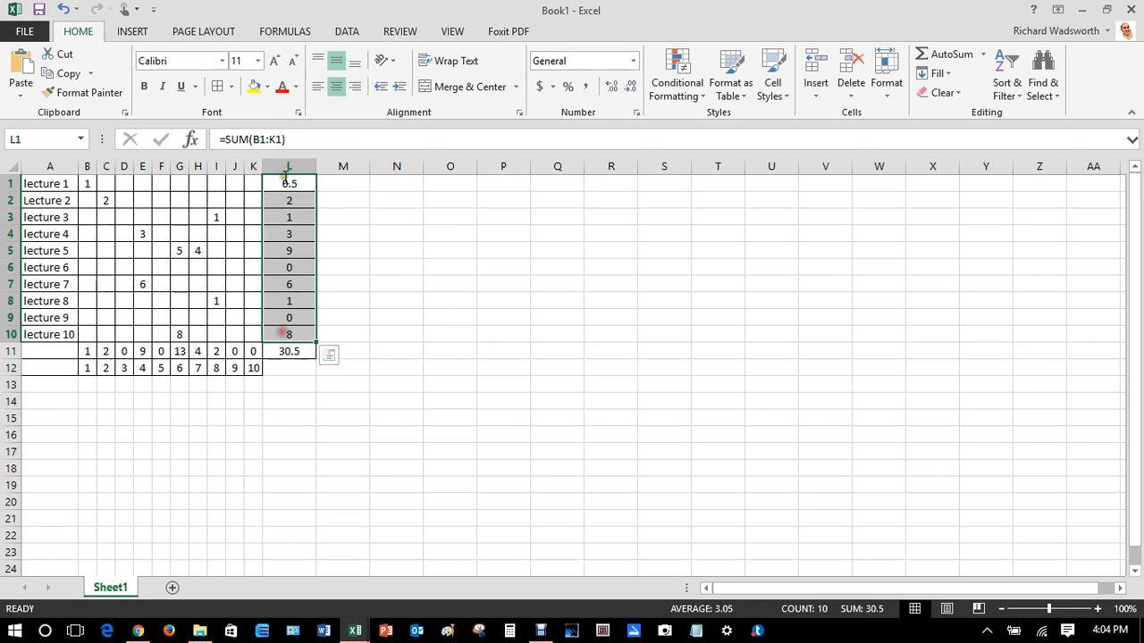
left_click(125, 32)
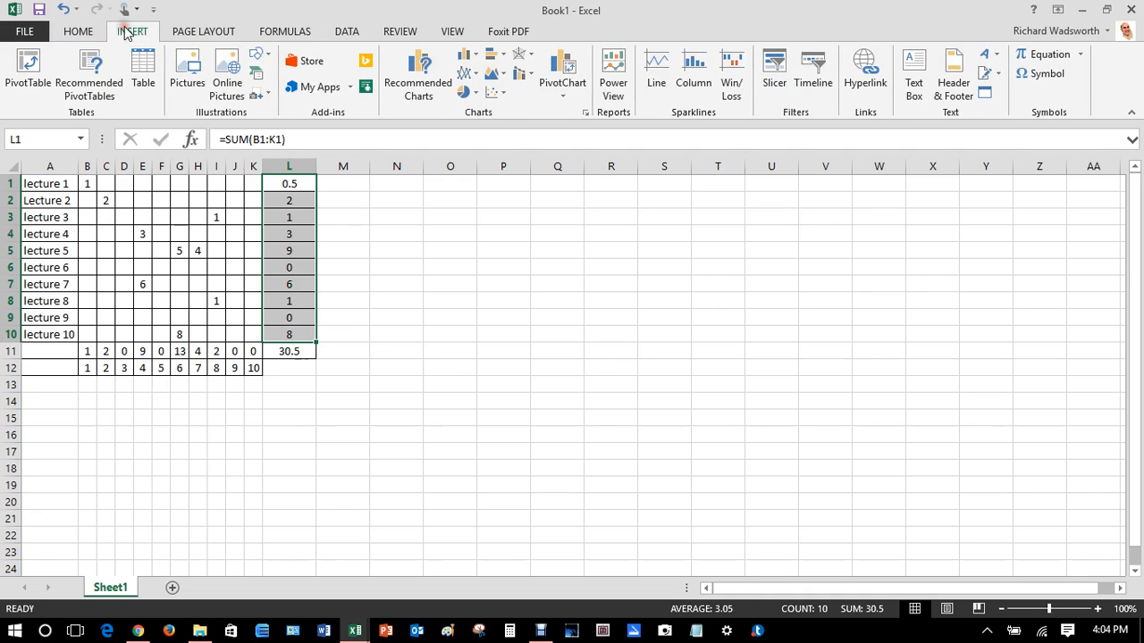
left_click(466, 56)
left_click(470, 96)
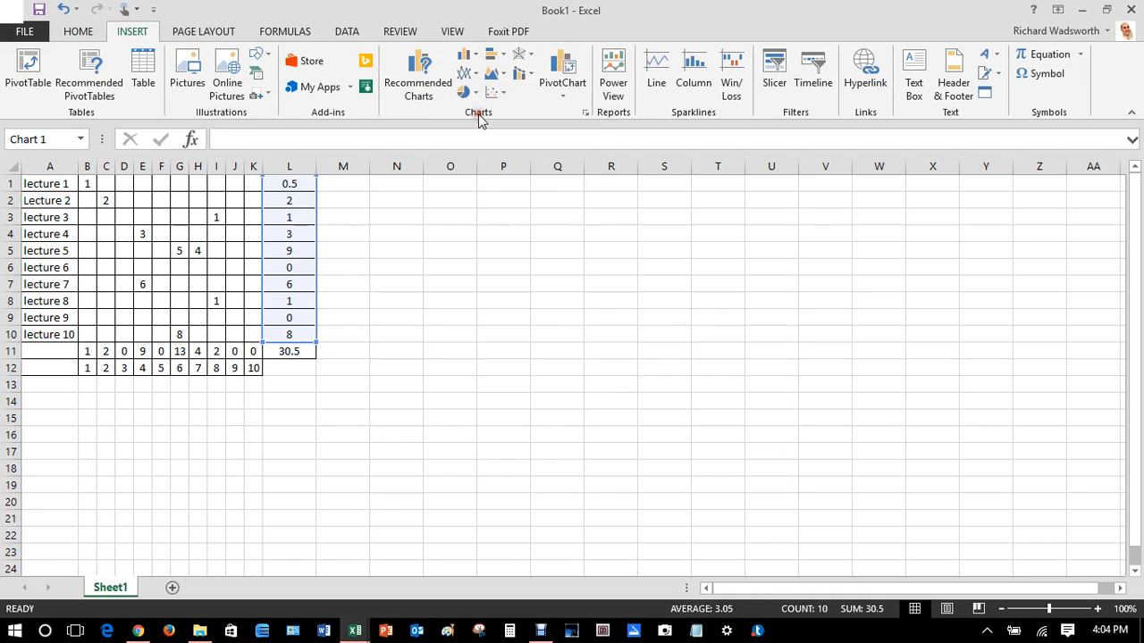
Move the chart up beside the table, placing its upper edge in row 1 just past column M, and deselect it
left_click_drag(644, 263, 671, 198)
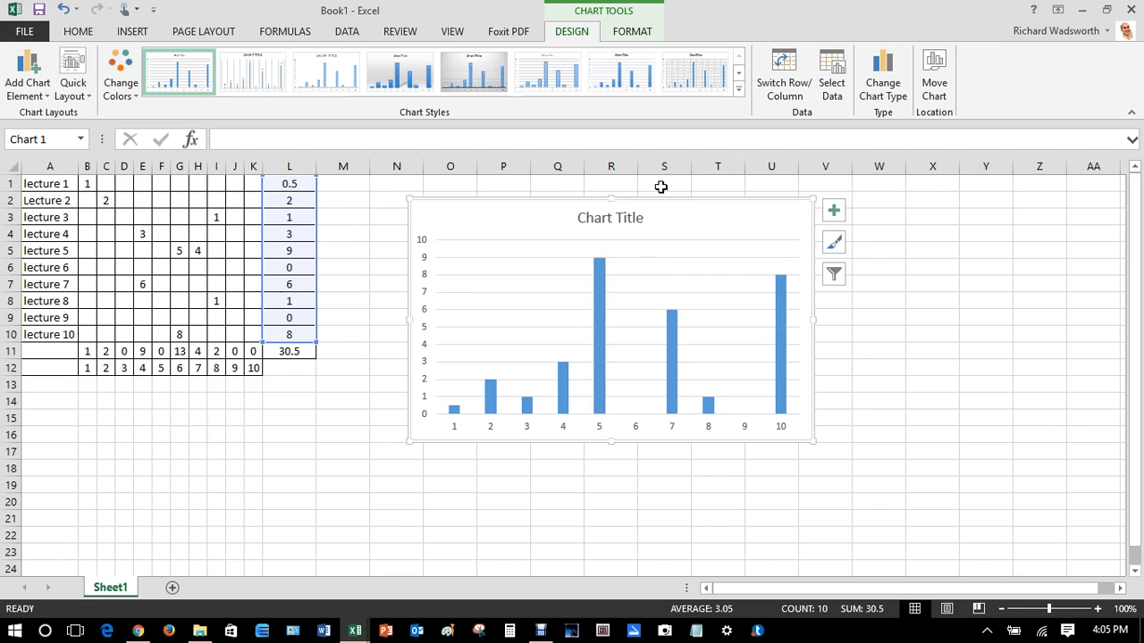
left_click_drag(681, 197, 648, 185)
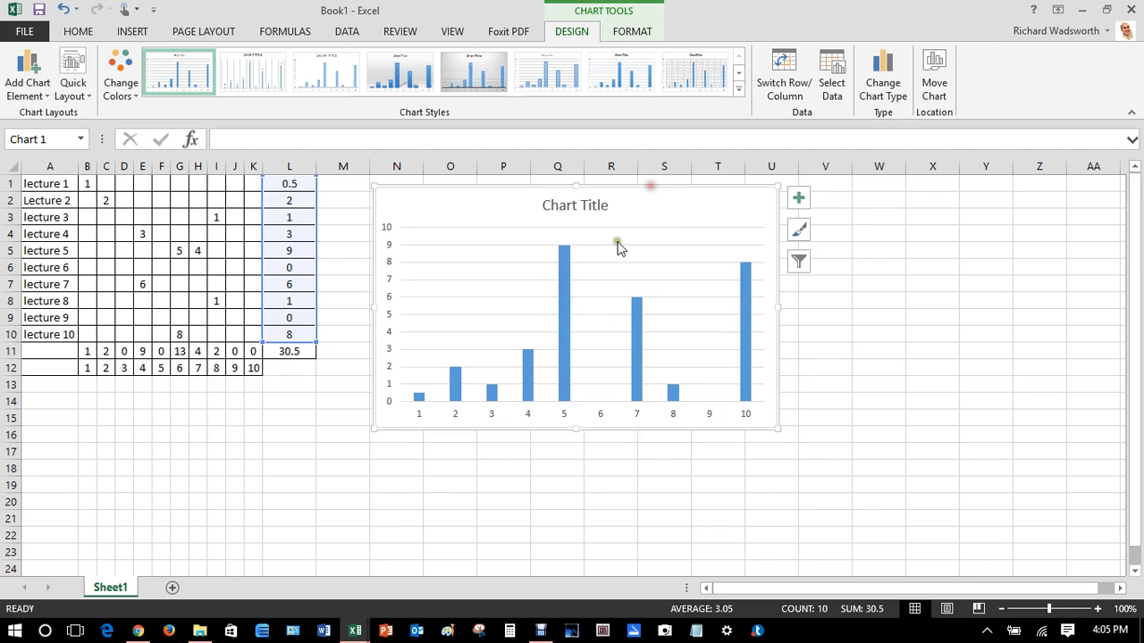
left_click(316, 413)
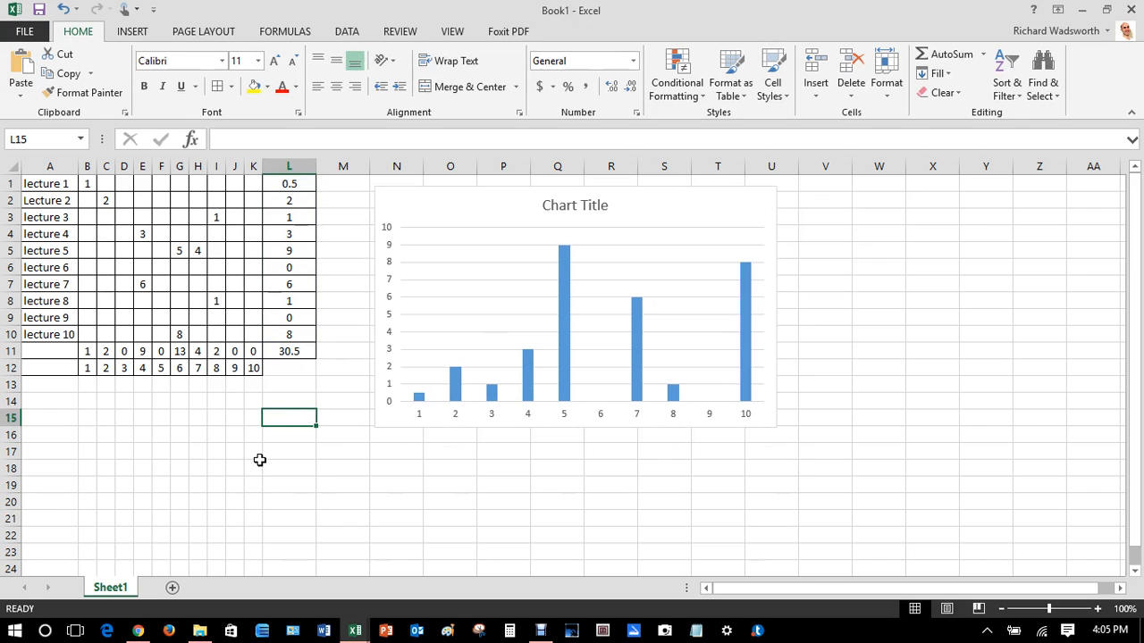
Switch to the Log workbook and examine the totals chart on the N log 2 sheet
mouse_move(355, 631)
left_click(287, 574)
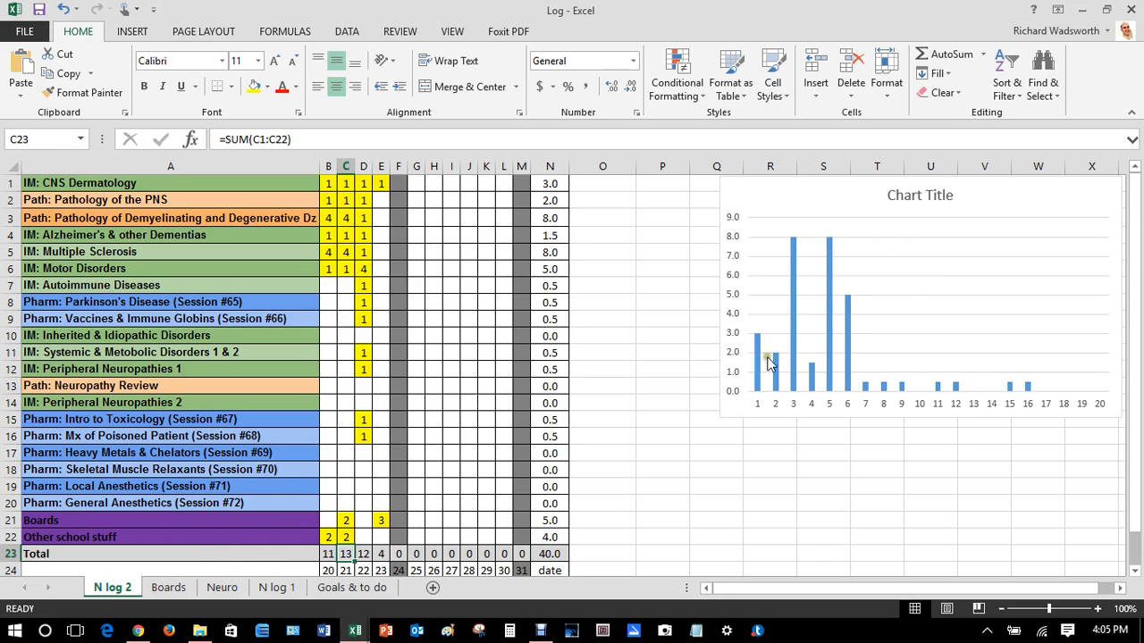
left_click(906, 289)
left_click(756, 452)
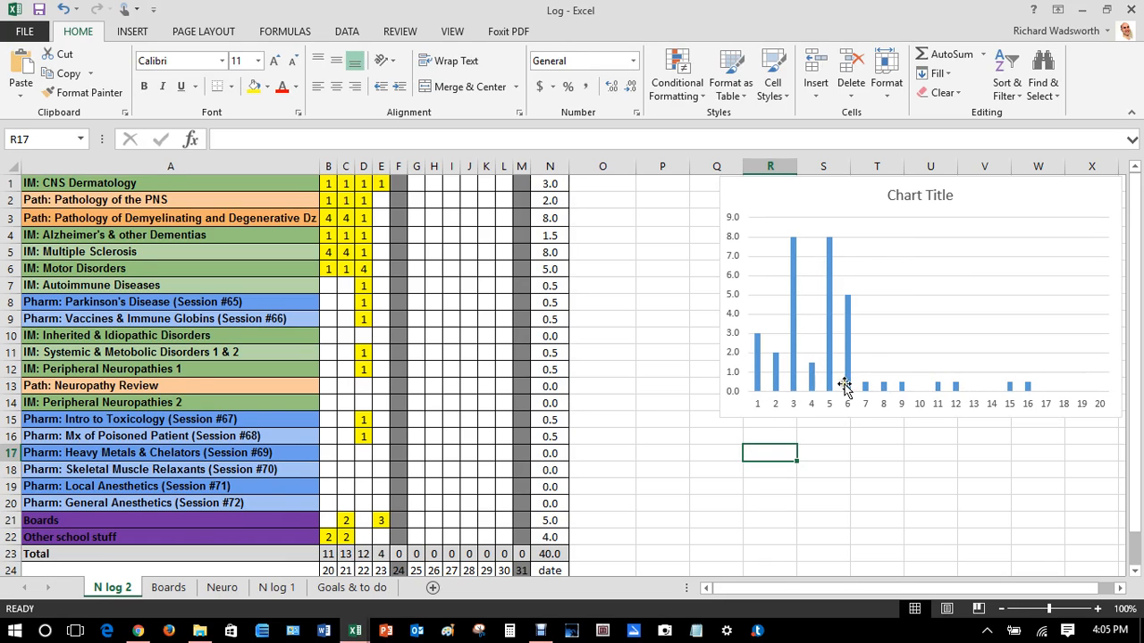
left_click(684, 351)
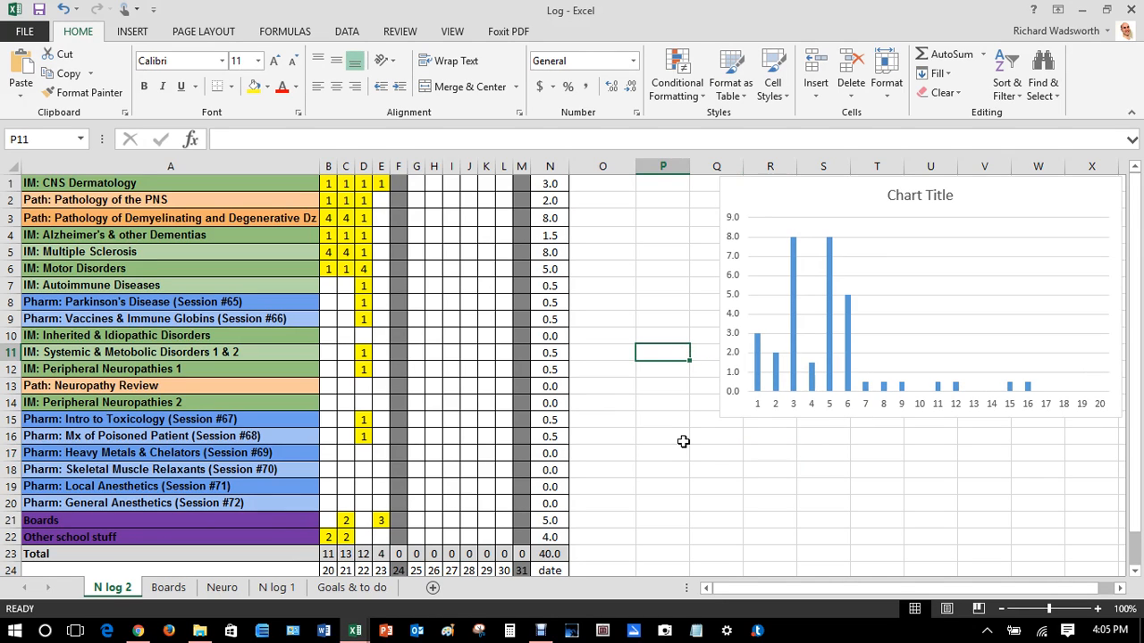